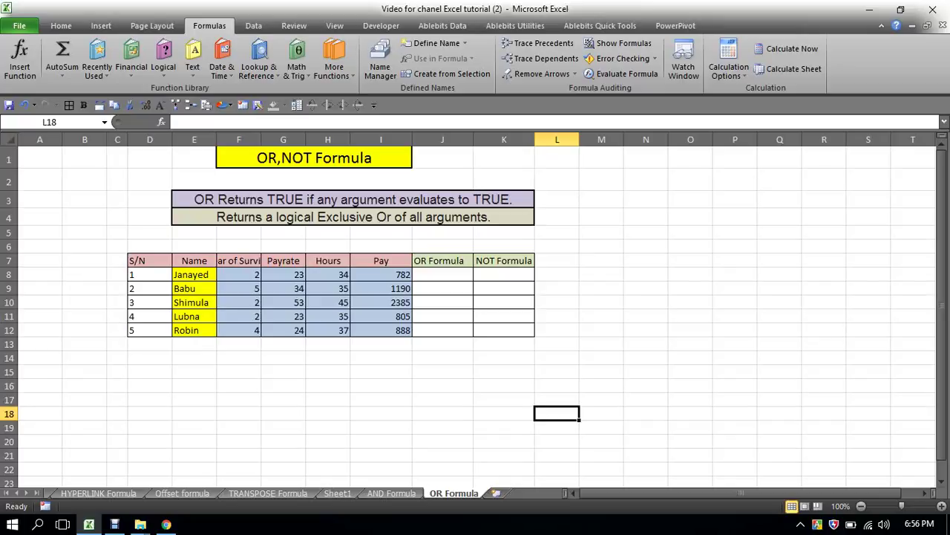
- In J8, begin the formula =OR(F8>=3, with F8 at least 3 as the first condition
{"action": "left_click", "coordinate": [557, 357]}
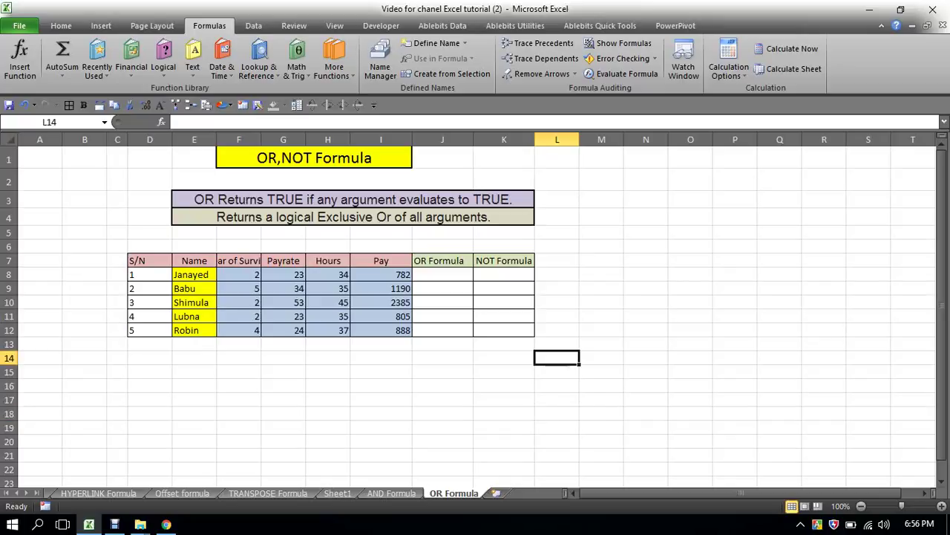
{"action": "left_click", "coordinate": [442, 274]}
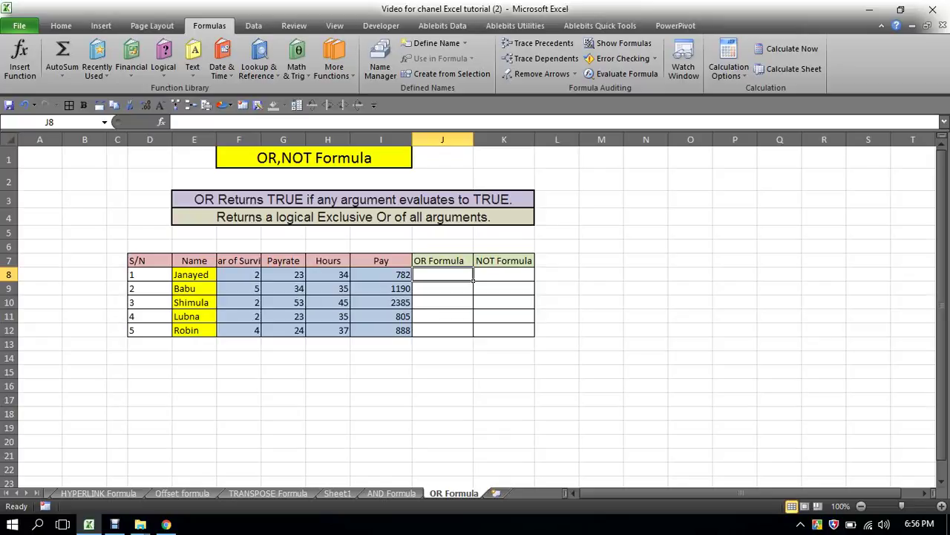
{"action": "type", "text": "="}
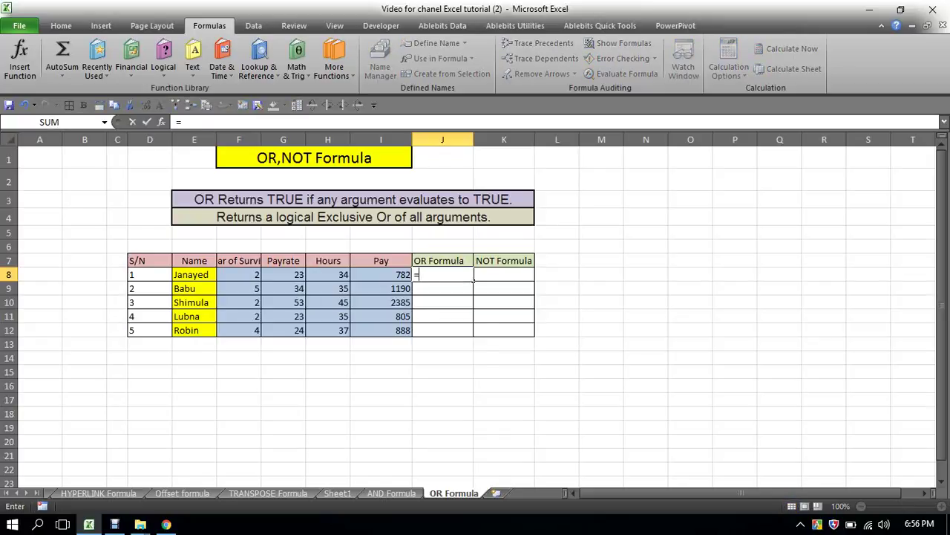
{"action": "type", "text": "or"}
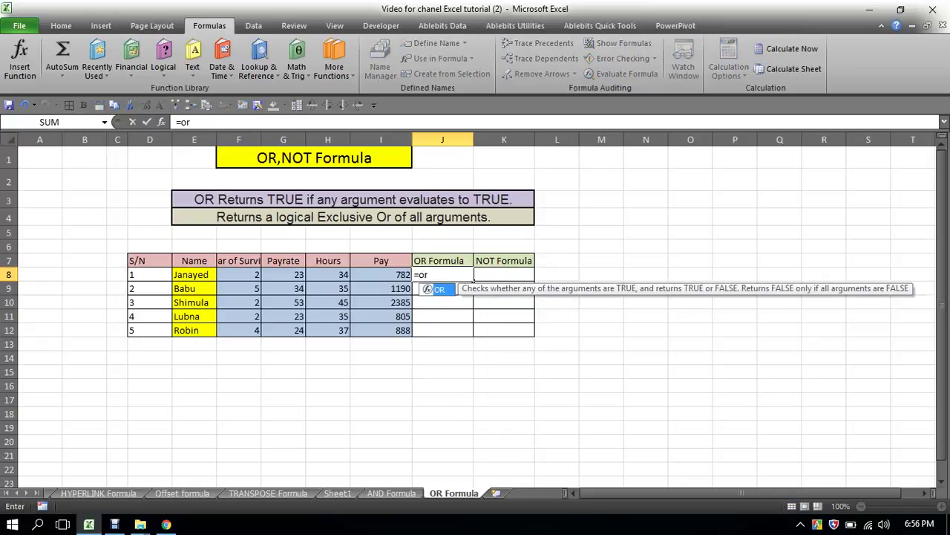
{"action": "key", "text": "Tab"}
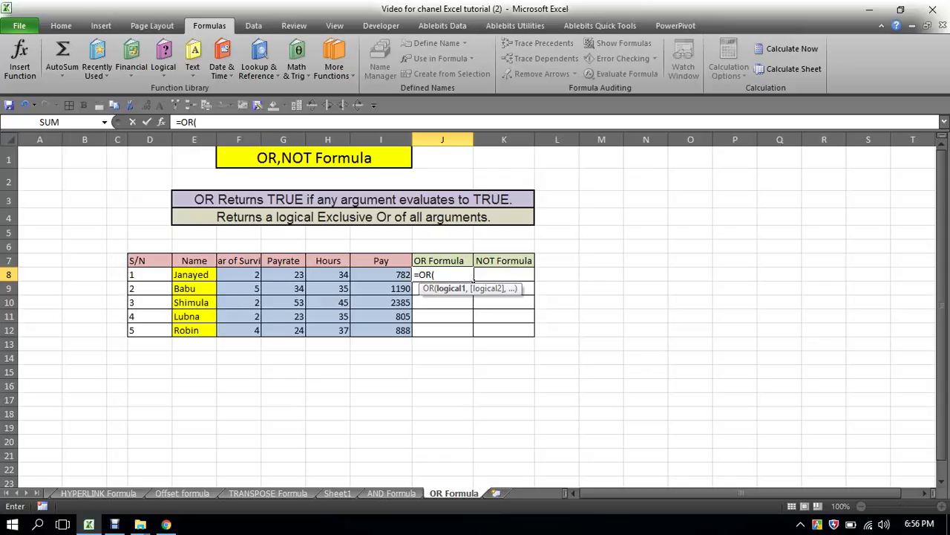
{"action": "left_click", "coordinate": [238, 274]}
{"action": "type", "text": ">"}
{"action": "type", "text": "3"}
{"action": "key", "text": "BackSpace"}
{"action": "type", "text": "=3"}
{"action": "type", "text": ","}
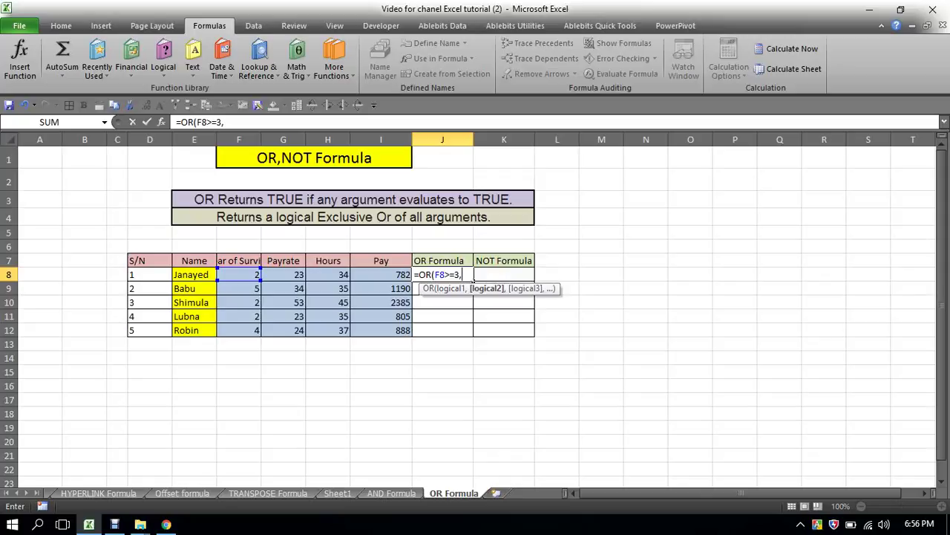
- Complete J8 as =OR(F8>=3,G8>=25), which returns FALSE
{"action": "left_click", "coordinate": [283, 274]}
{"action": "type", "text": "=2"}
{"action": "type", "text": "5"}
{"action": "key", "text": "BackSpace"}
{"action": "key", "text": "BackSpace"}
{"action": "key", "text": "BackSpace"}
{"action": "type", "text": ">"}
{"action": "type", "text": "="}
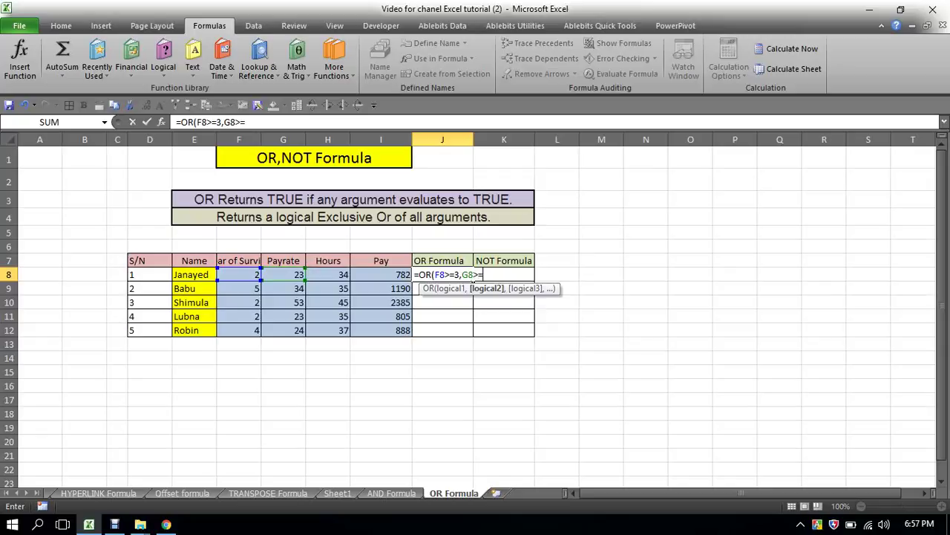
{"action": "type", "text": "25"}
{"action": "type", "text": ")"}
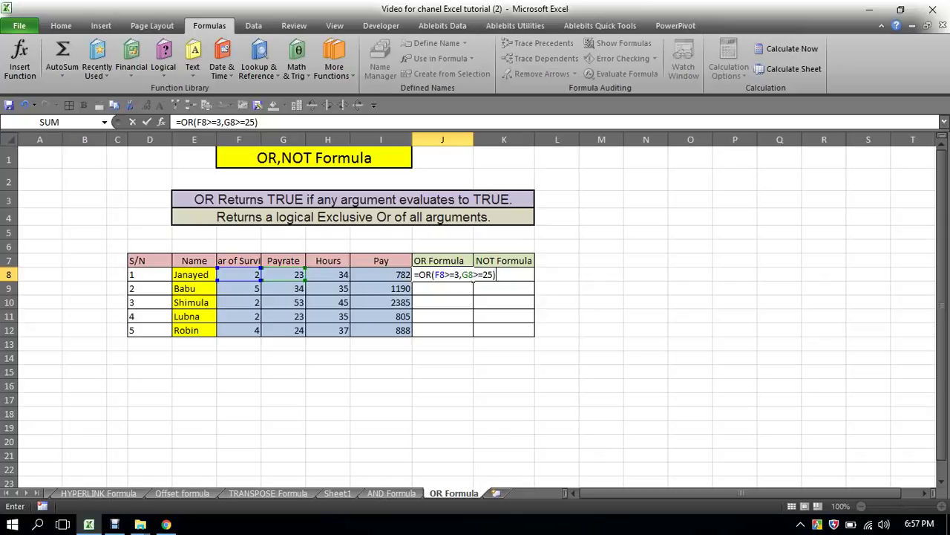
{"action": "key", "text": "Return"}
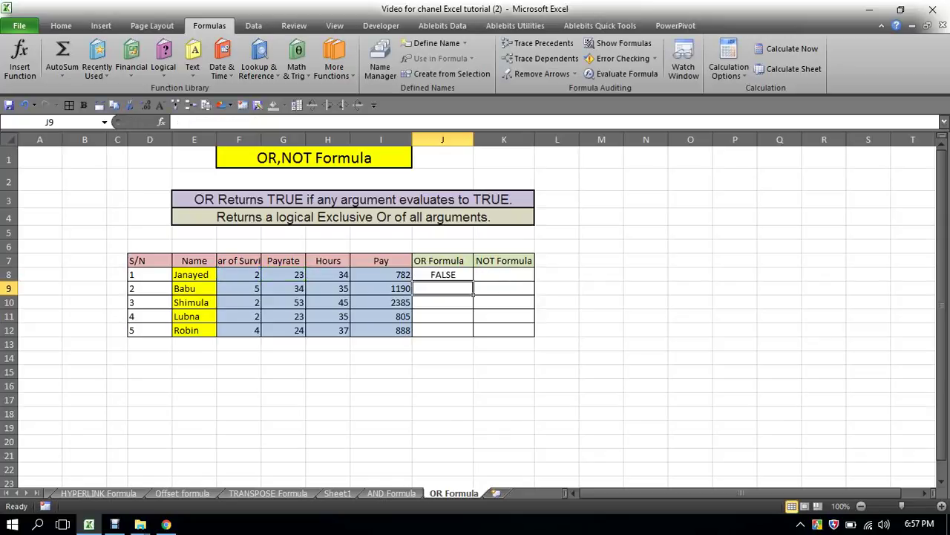
- Copy the OR formula down to J12 and fill row 8's values E8:I8 yellow
{"action": "left_click", "coordinate": [442, 275]}
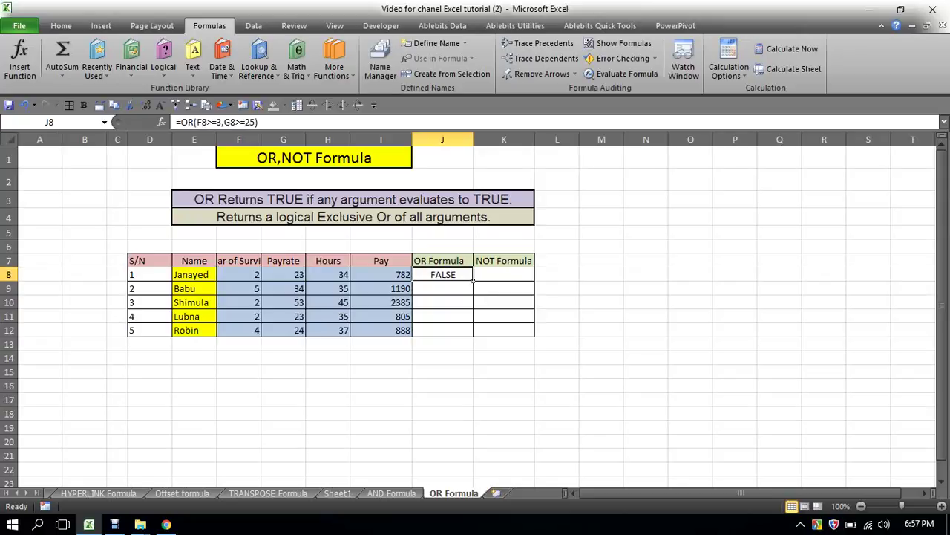
{"action": "left_click_drag", "start_coordinate": [473, 281], "coordinate": [473, 336]}
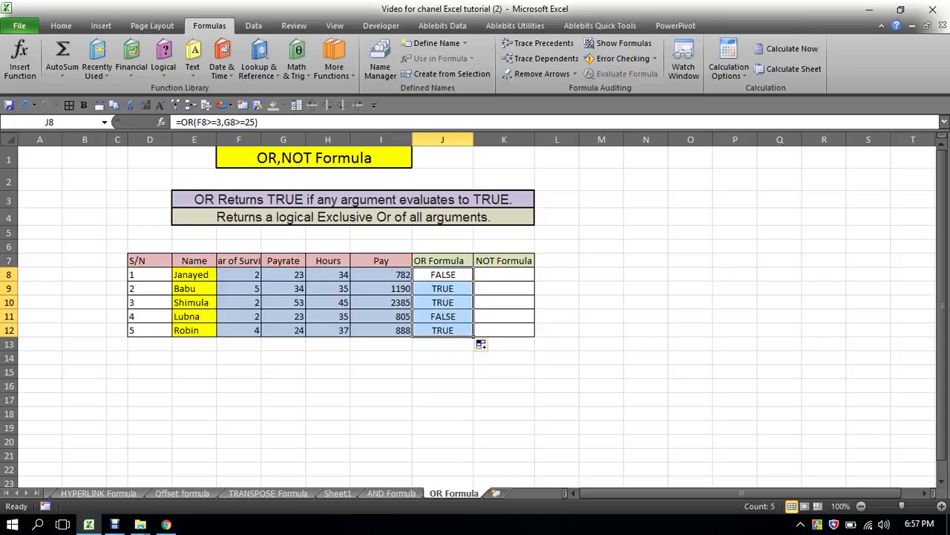
{"action": "left_click_drag", "start_coordinate": [191, 274], "coordinate": [413, 276]}
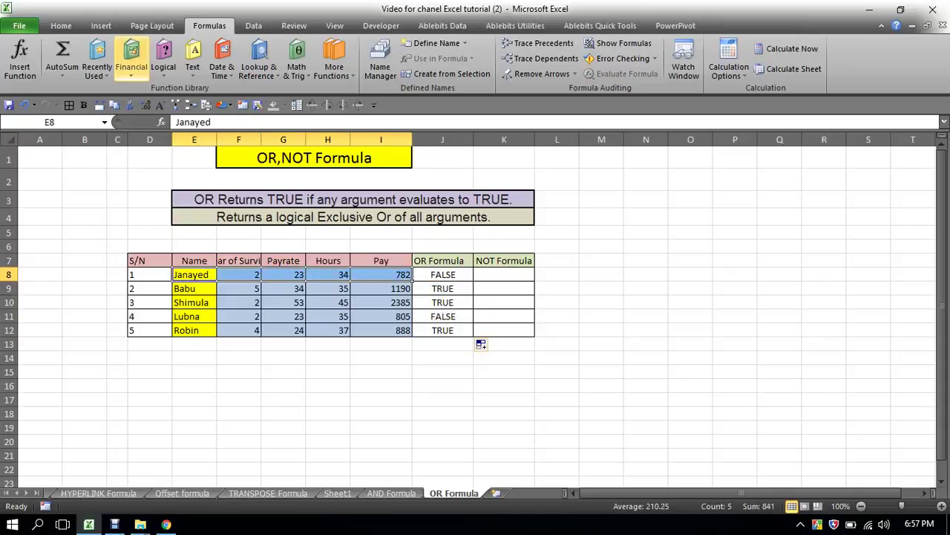
{"action": "left_click", "coordinate": [61, 25]}
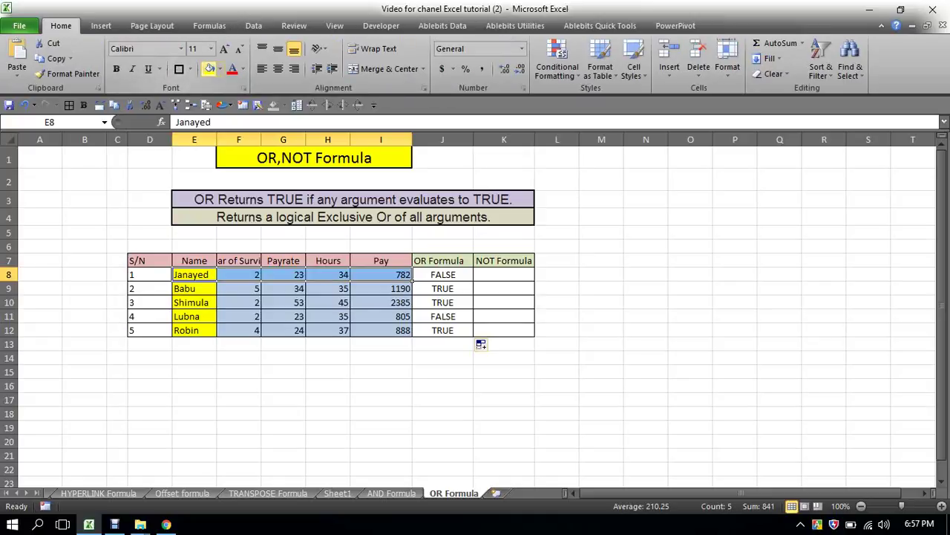
{"action": "left_click", "coordinate": [210, 68]}
- Autofit column F to its Year of Survice header and review row 8's new fill
{"action": "double_click", "coordinate": [261, 140]}
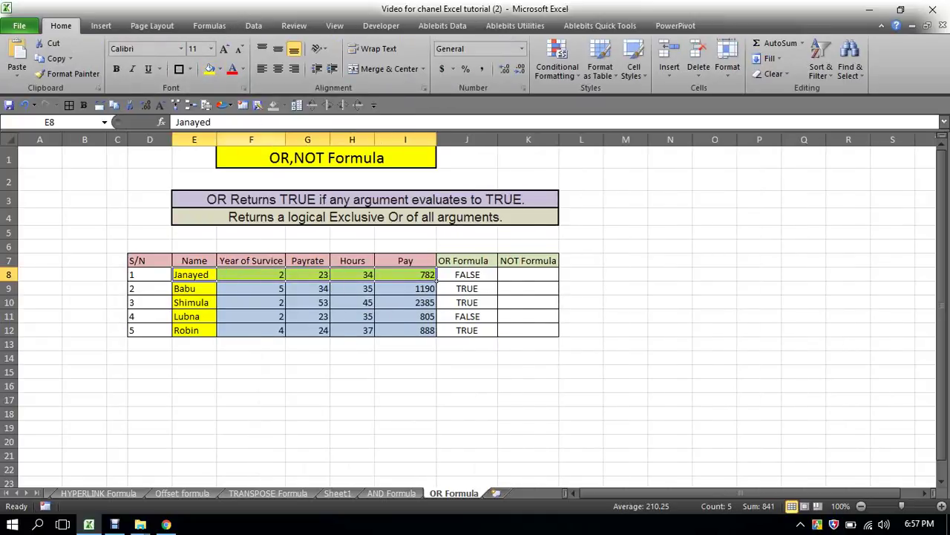
{"action": "left_click", "coordinate": [285, 276]}
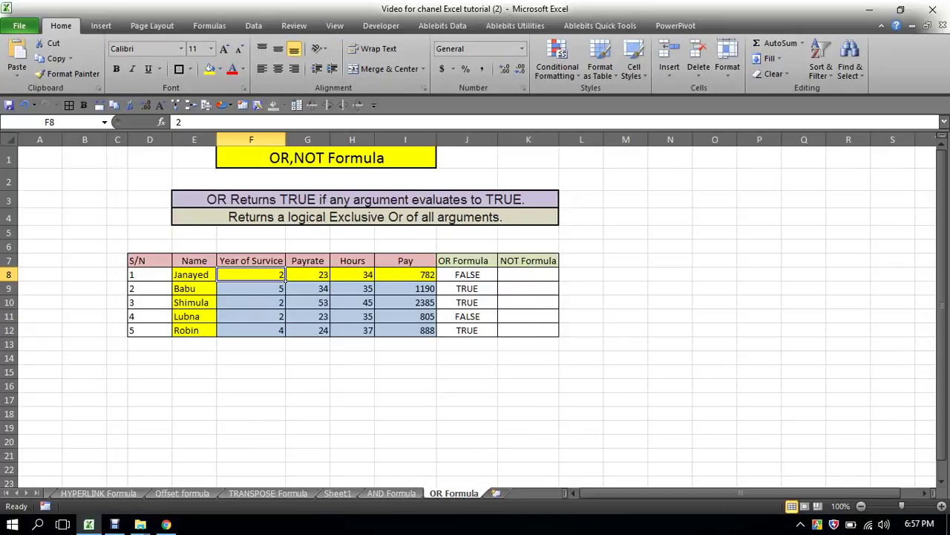
{"action": "left_click", "coordinate": [329, 276]}
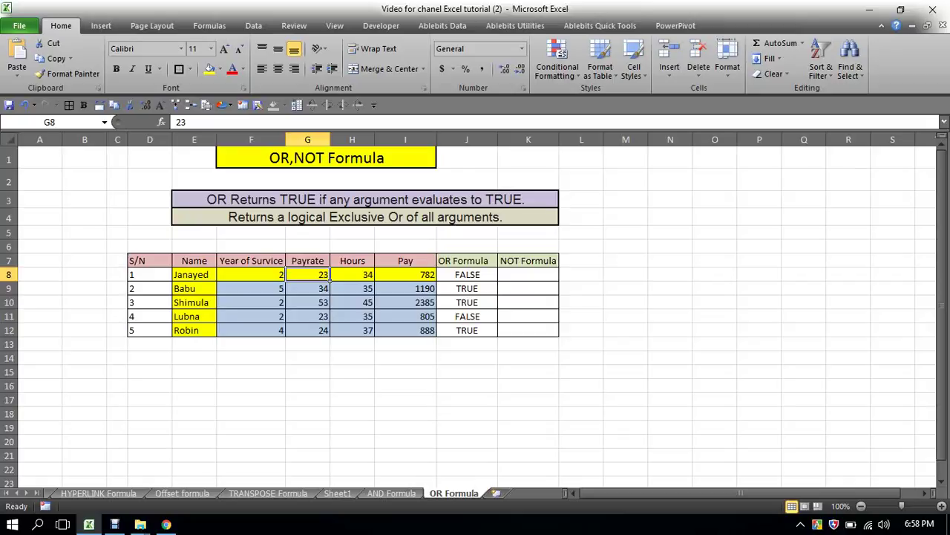
{"action": "left_click", "coordinate": [497, 279]}
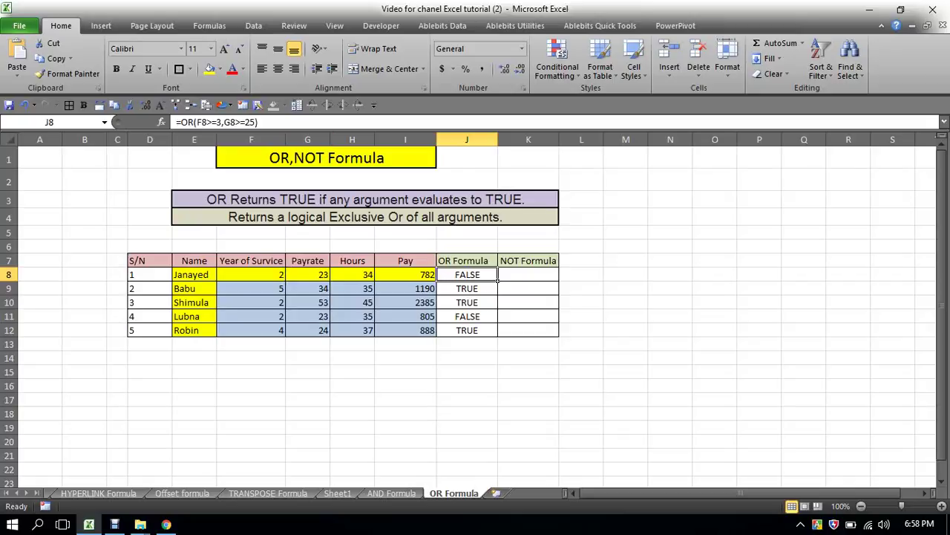
- Fill J8's OR result and row 9's values F9:I9 light red
{"action": "left_click", "coordinate": [219, 69]}
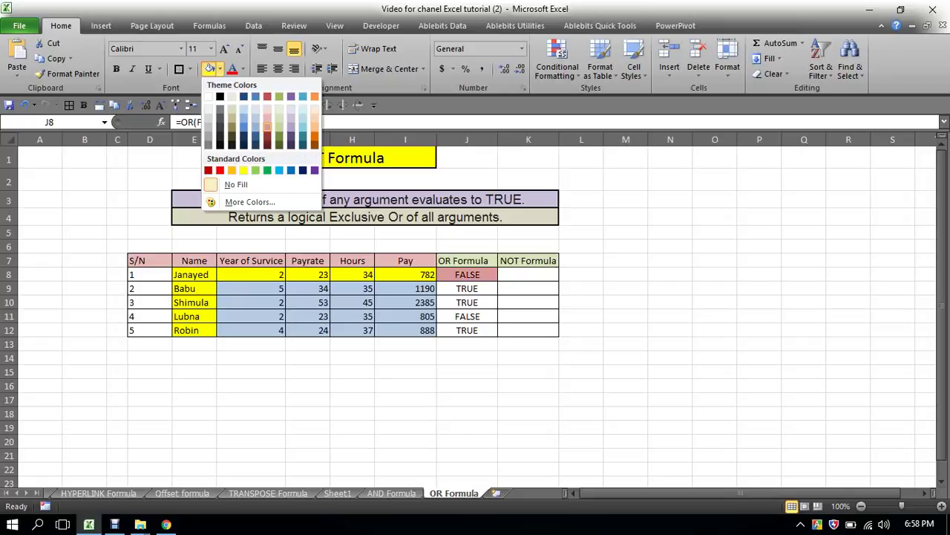
{"action": "left_click", "coordinate": [267, 121]}
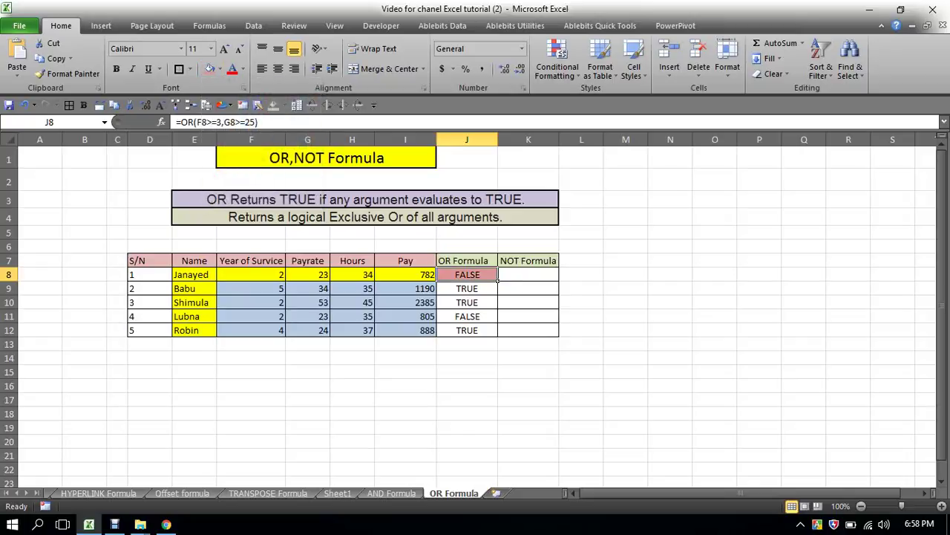
{"action": "left_click", "coordinate": [282, 290]}
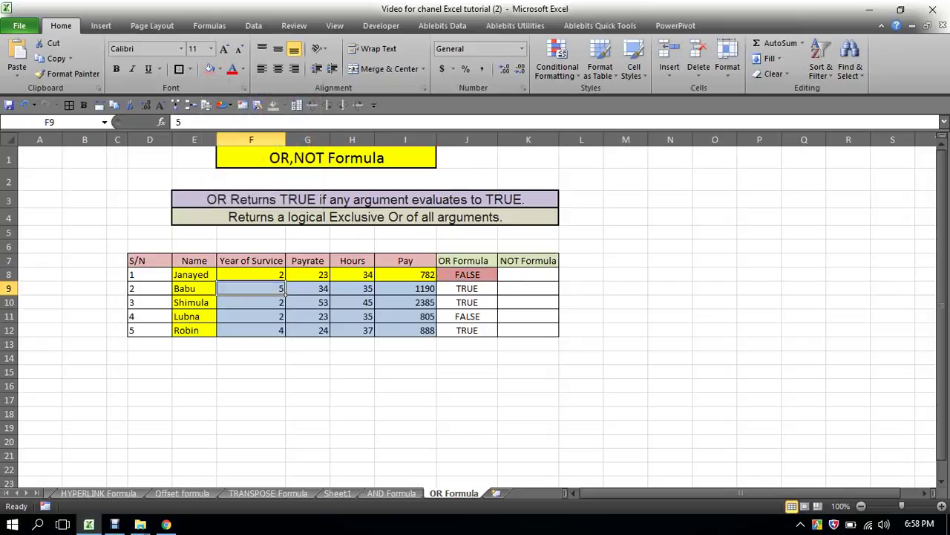
{"action": "left_click", "coordinate": [328, 293]}
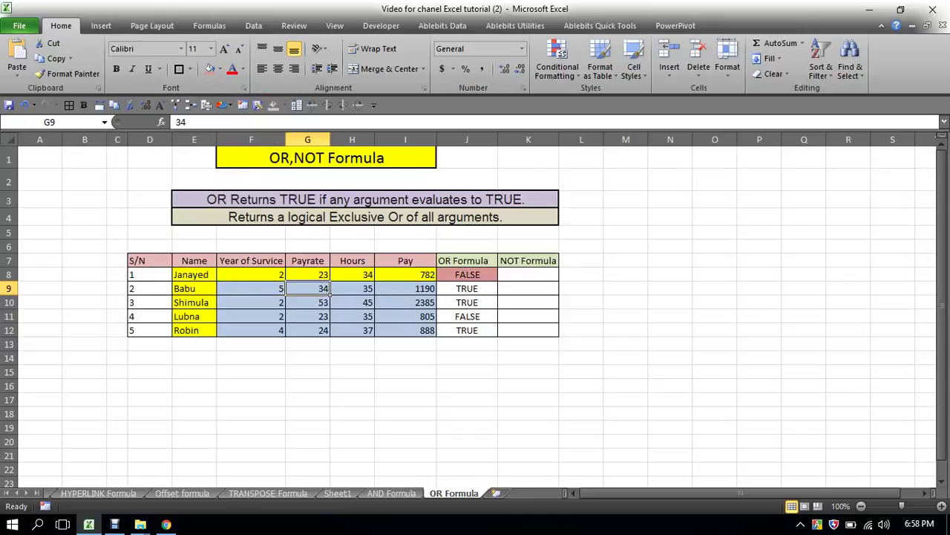
{"action": "left_click_drag", "start_coordinate": [275, 290], "coordinate": [436, 294]}
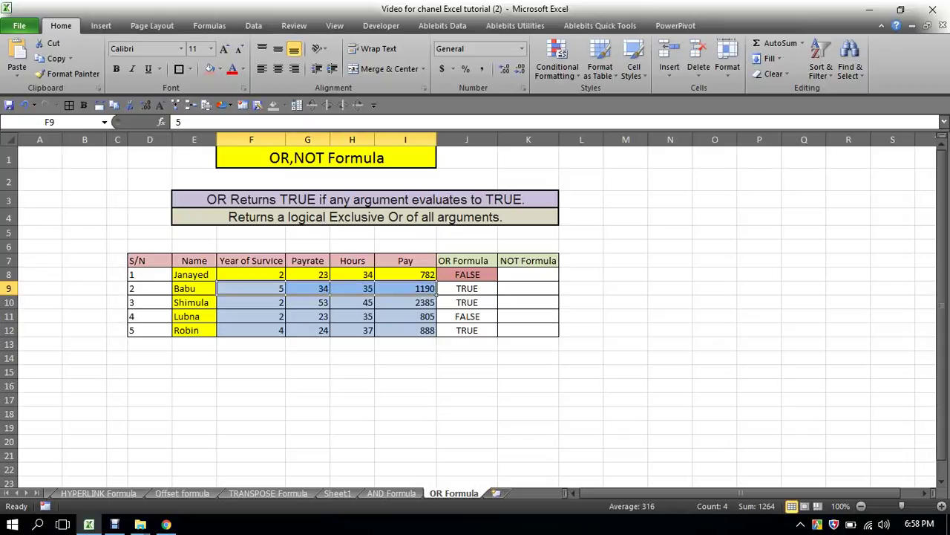
{"action": "left_click", "coordinate": [209, 69]}
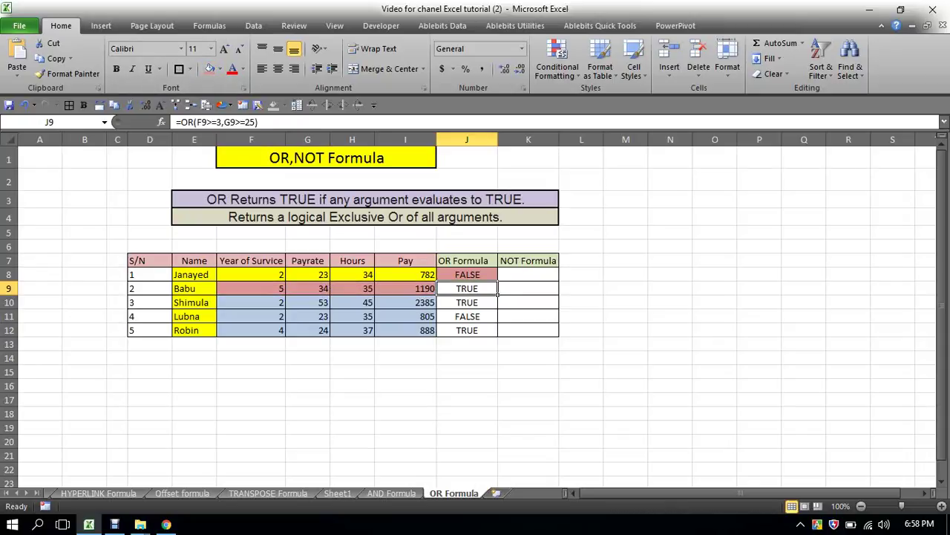
- Fill J9's OR result yellow
{"action": "left_click", "coordinate": [467, 288]}
{"action": "left_click", "coordinate": [220, 68]}
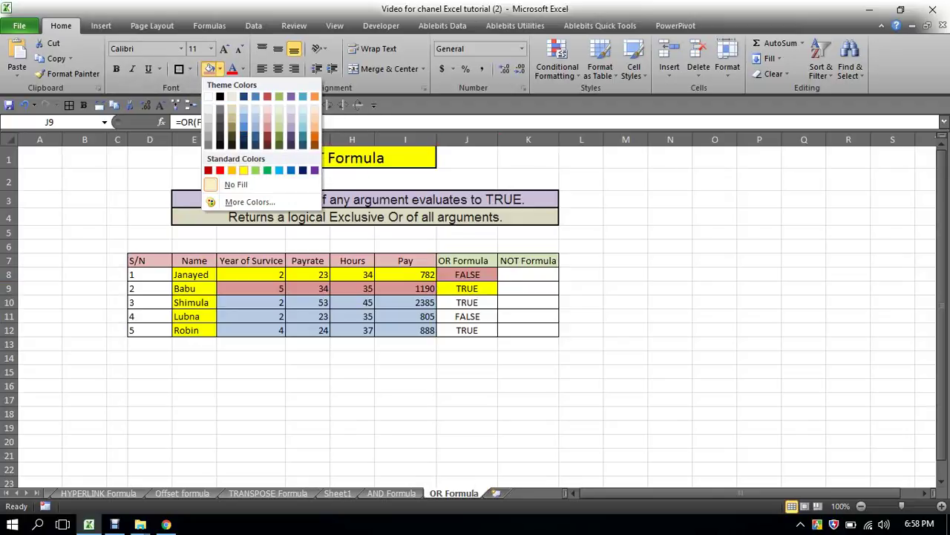
{"action": "left_click", "coordinate": [243, 170]}
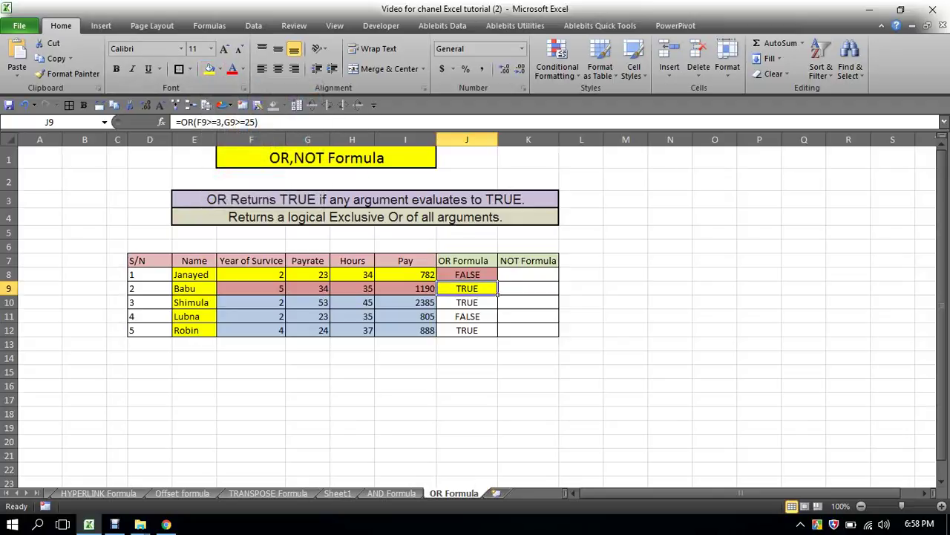
- Fill F10, G10 and J10 yellow
{"action": "left_click", "coordinate": [284, 305]}
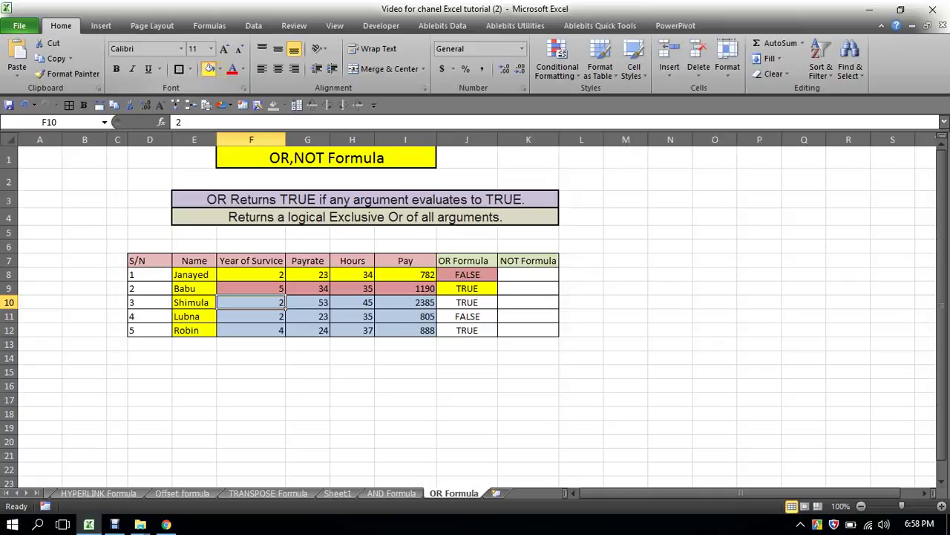
{"action": "left_click", "coordinate": [210, 68]}
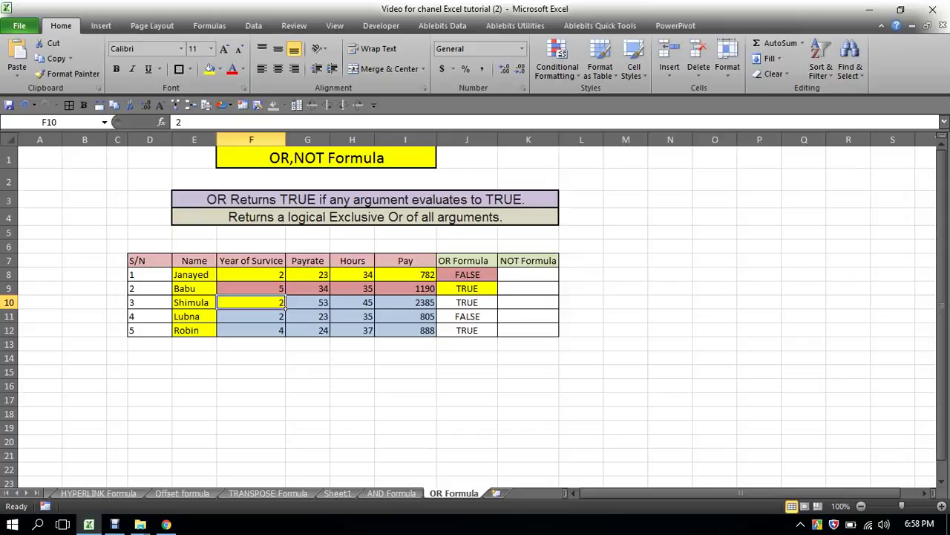
{"action": "left_click", "coordinate": [327, 305]}
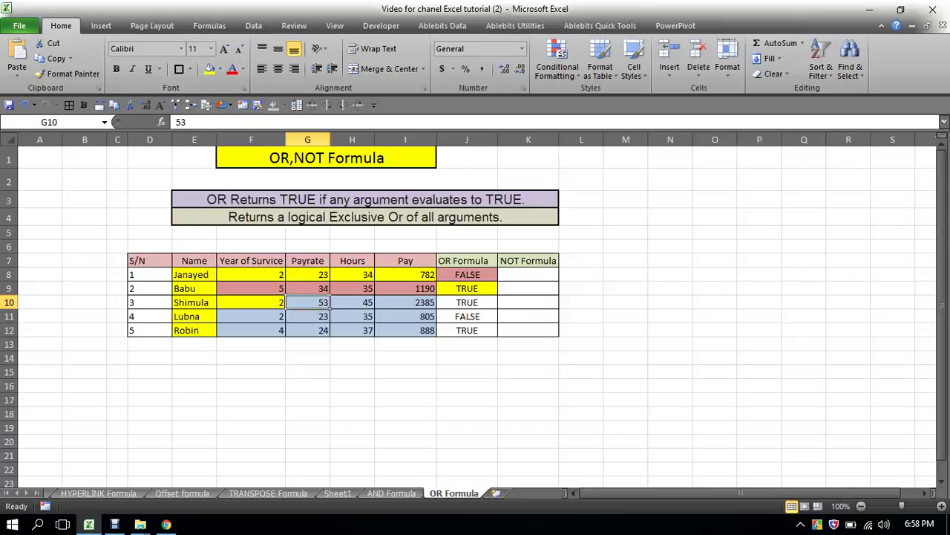
{"action": "left_click", "coordinate": [211, 68]}
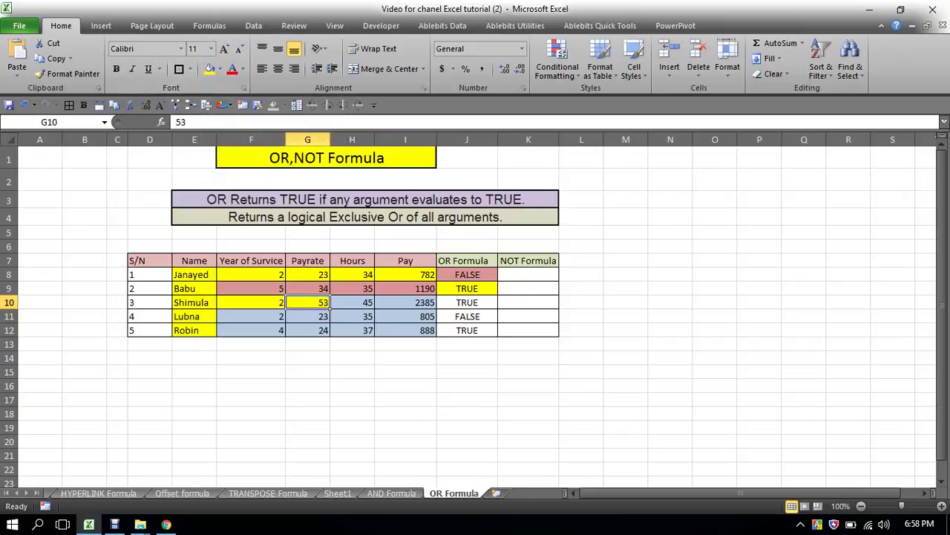
{"action": "left_click", "coordinate": [491, 305]}
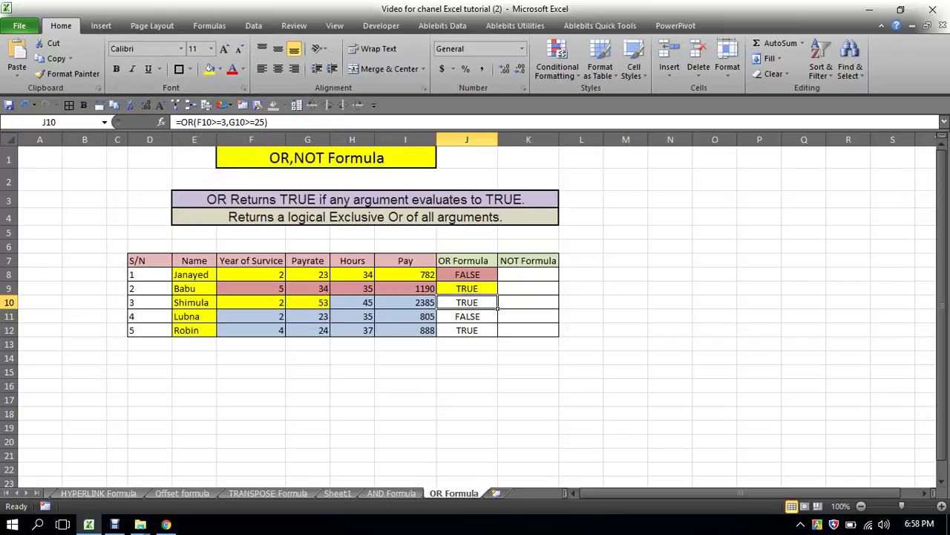
{"action": "left_click", "coordinate": [210, 68]}
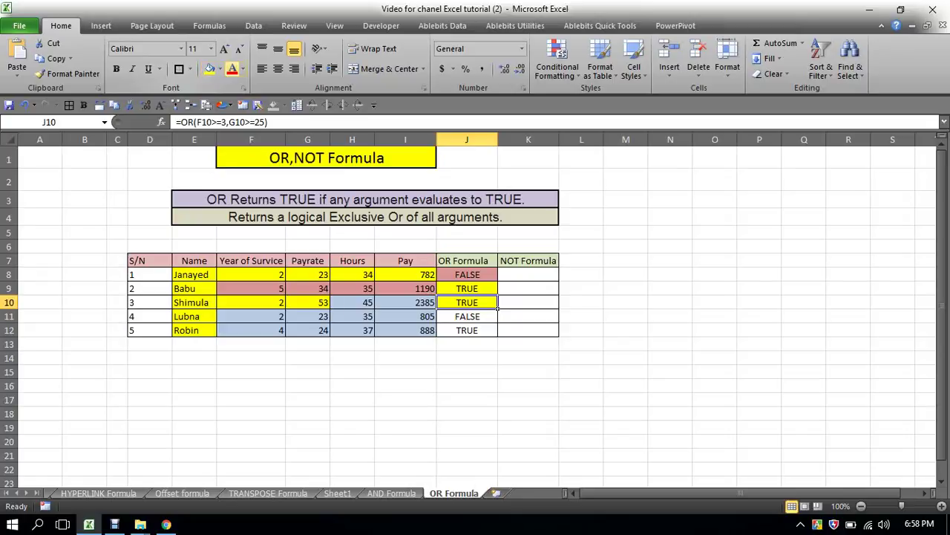
- Change J10 and F10 to light olive green, leaving G10 yellow
{"action": "left_click", "coordinate": [220, 68]}
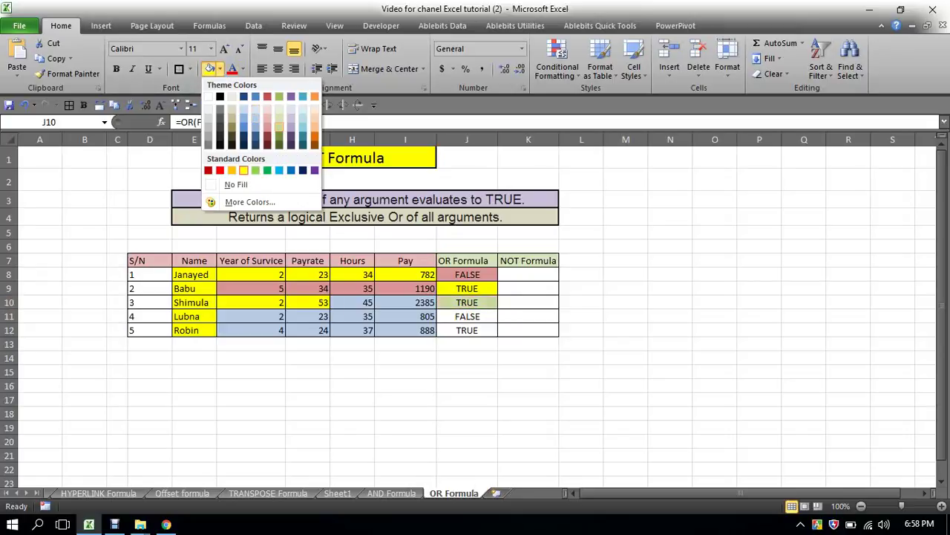
{"action": "left_click", "coordinate": [279, 127]}
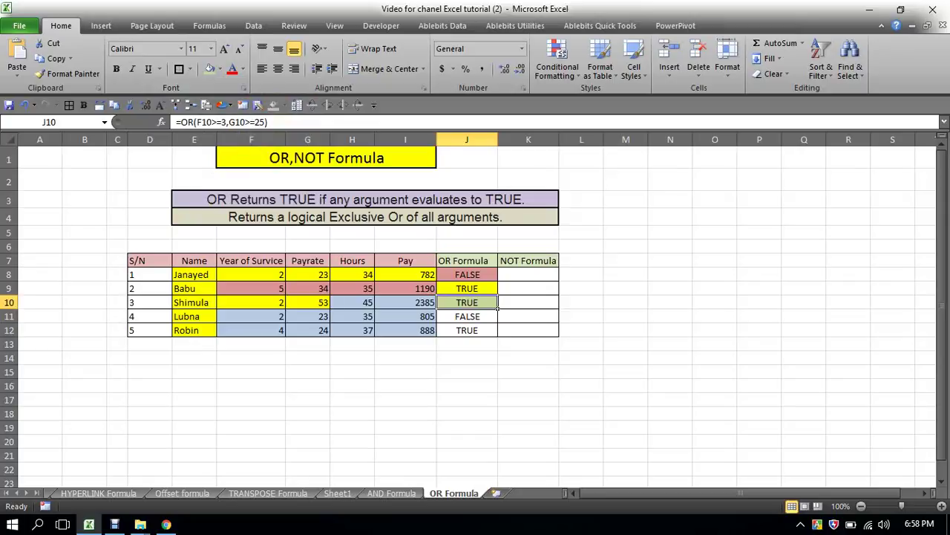
{"action": "left_click", "coordinate": [251, 302]}
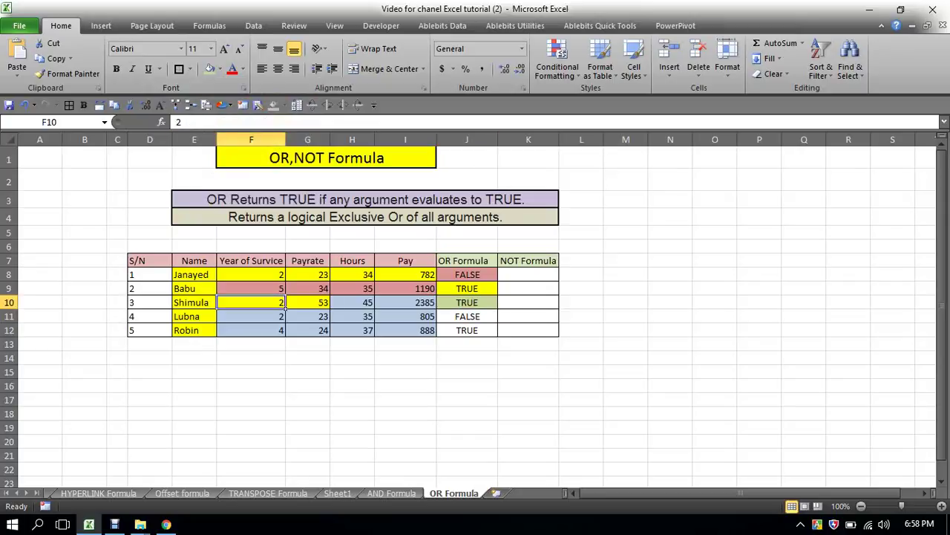
{"action": "left_click", "coordinate": [210, 69]}
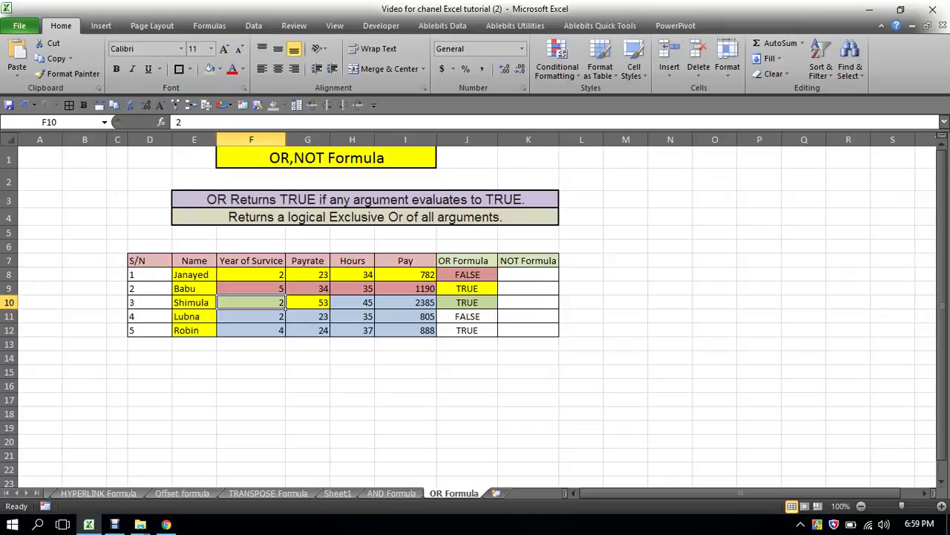
{"action": "left_click", "coordinate": [329, 305]}
{"action": "left_click", "coordinate": [497, 304]}
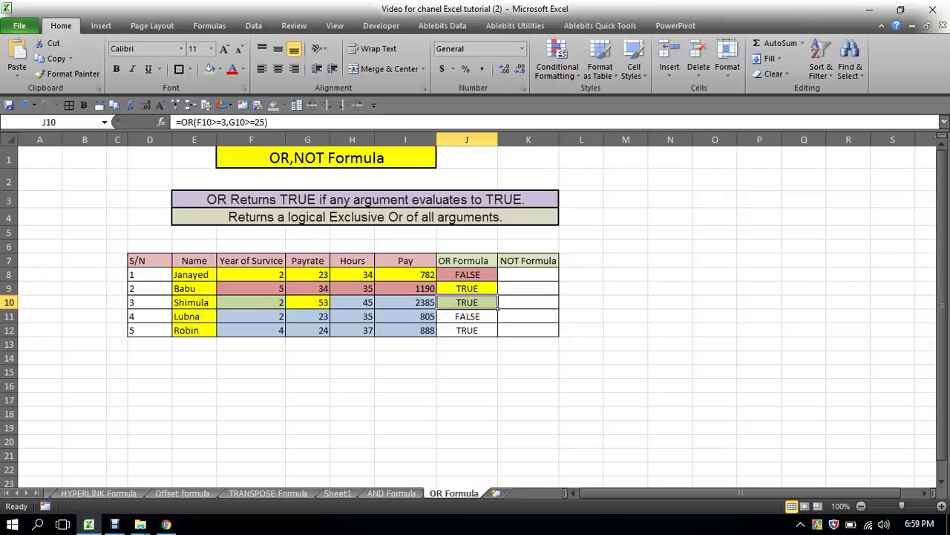
{"action": "left_click", "coordinate": [285, 318]}
- Fill row 11's OR result J11 light blue
{"action": "left_click", "coordinate": [329, 318]}
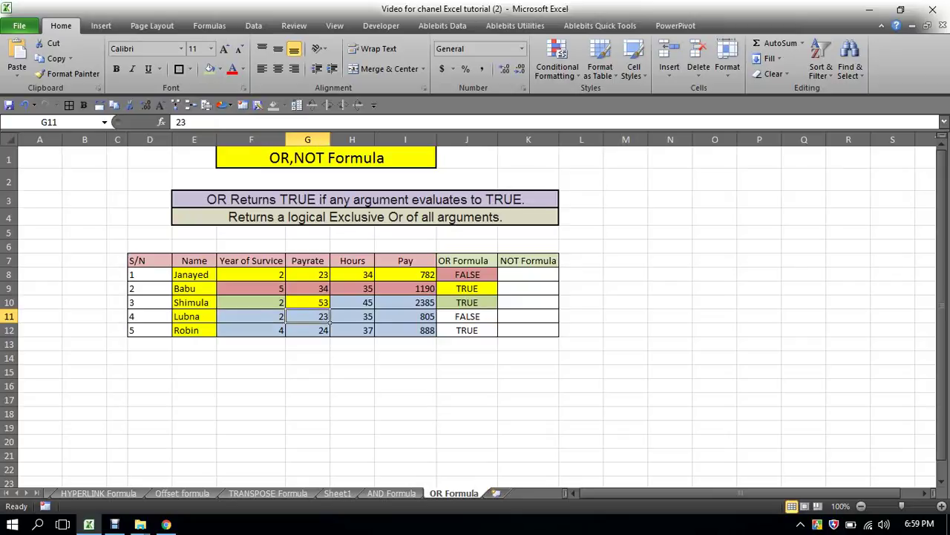
{"action": "left_click_drag", "start_coordinate": [279, 317], "coordinate": [438, 317]}
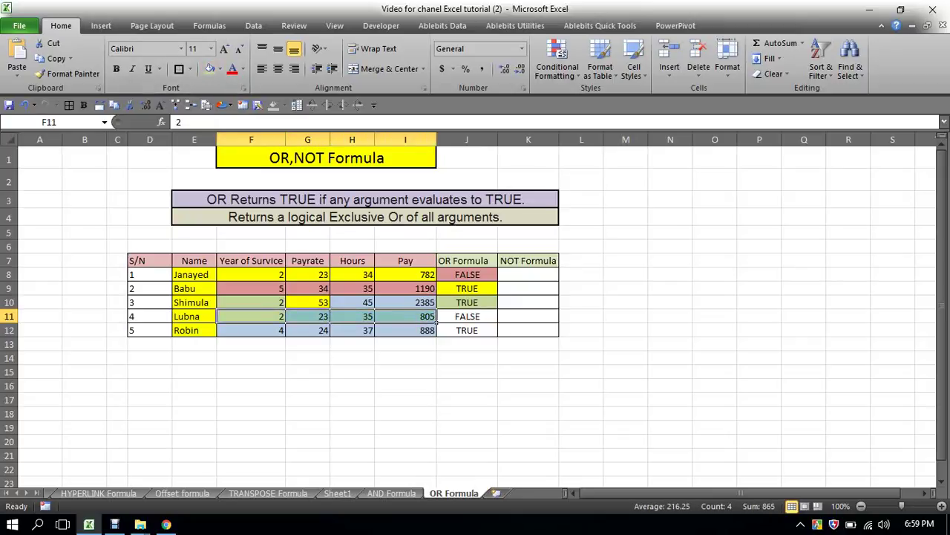
{"action": "left_click", "coordinate": [497, 319]}
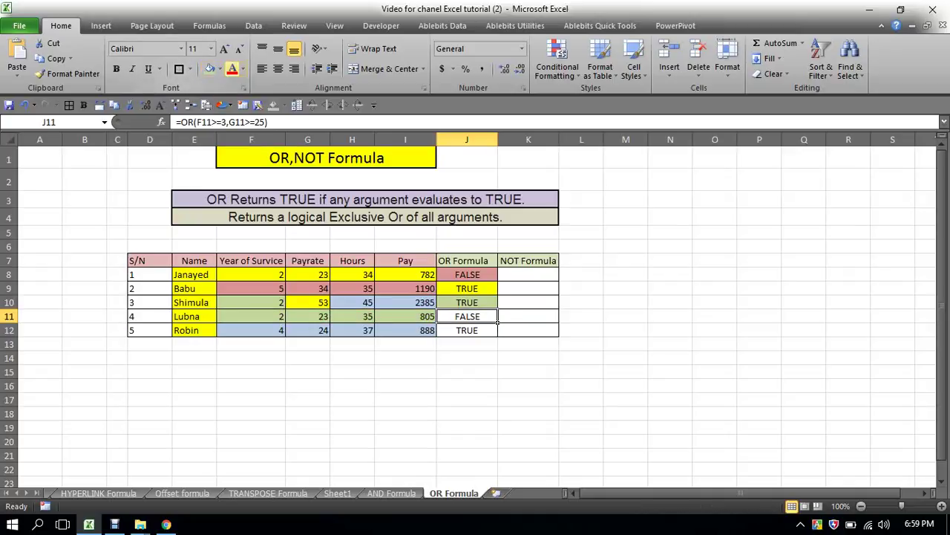
{"action": "left_click", "coordinate": [220, 69]}
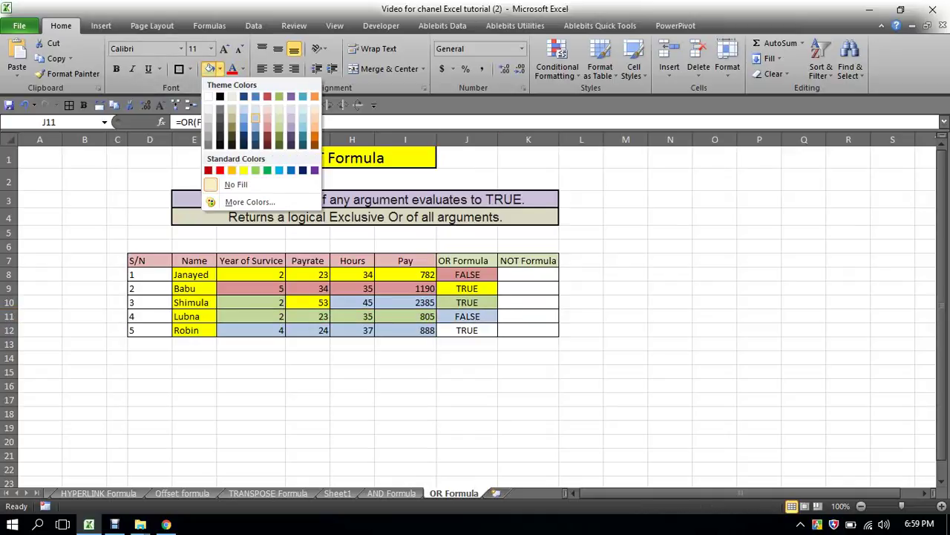
{"action": "left_click", "coordinate": [255, 117]}
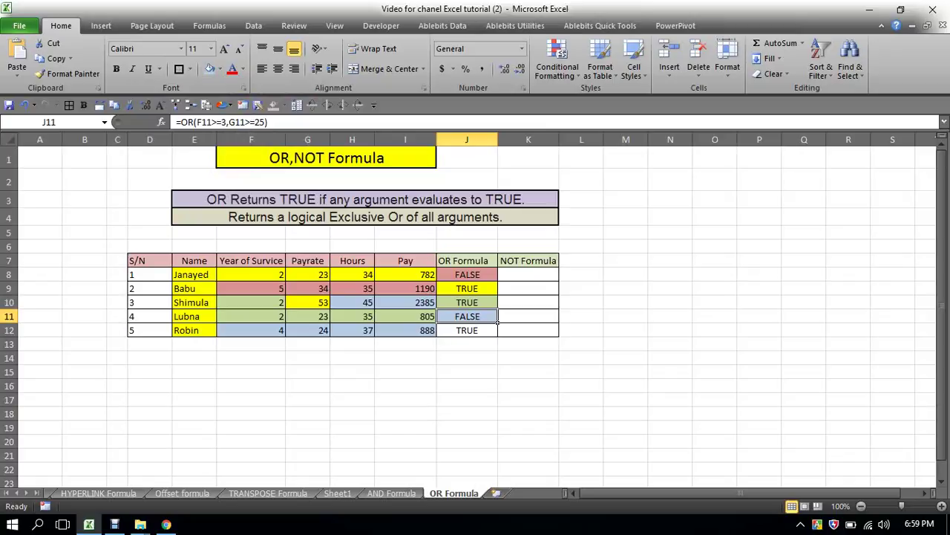
- Fill F12, G12 and J12 light red, repeating the fill on J12 with F4
{"action": "left_click", "coordinate": [283, 334]}
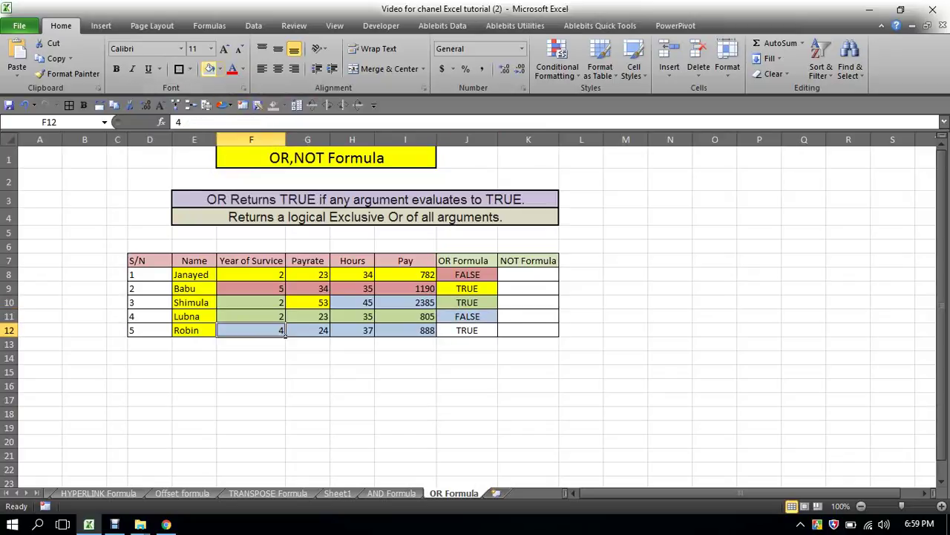
{"action": "left_click", "coordinate": [220, 69]}
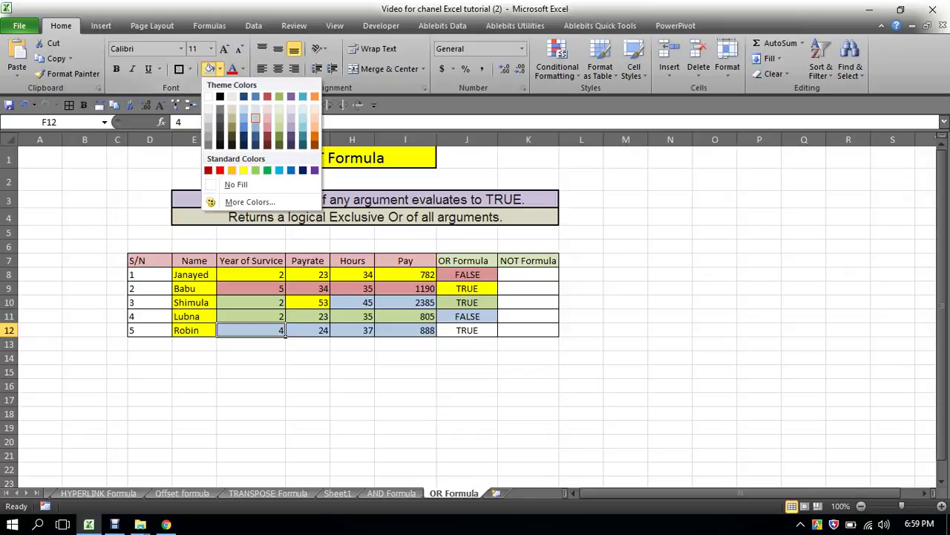
{"action": "left_click", "coordinate": [267, 126]}
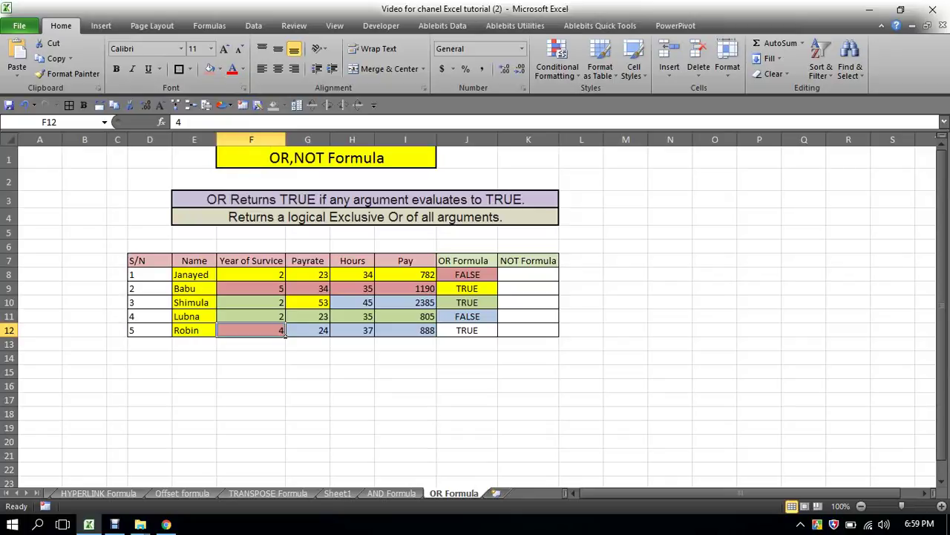
{"action": "left_click", "coordinate": [308, 329]}
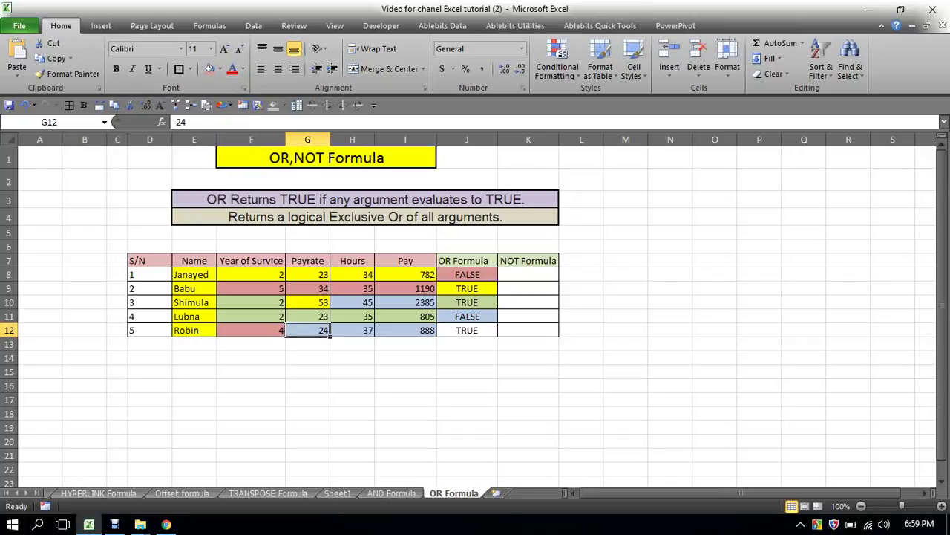
{"action": "left_click", "coordinate": [208, 69]}
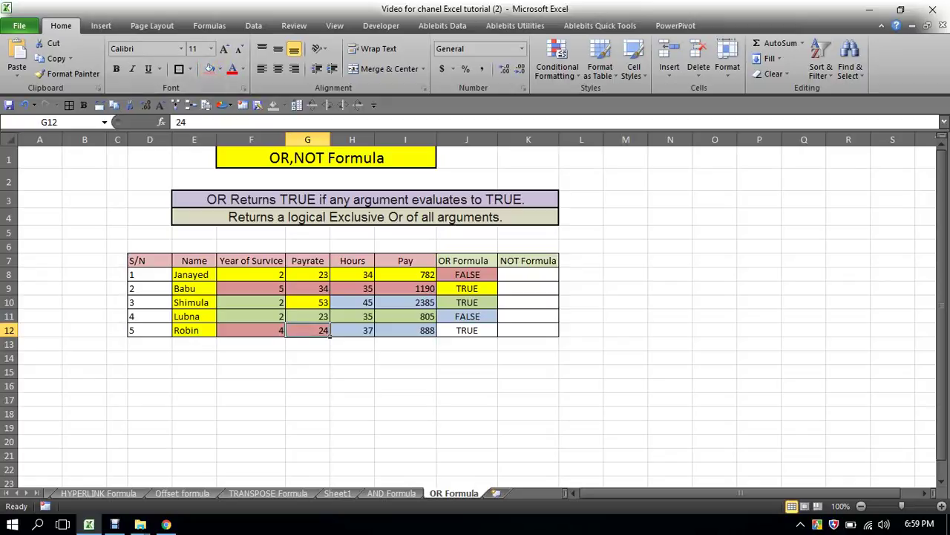
{"action": "left_click", "coordinate": [492, 331]}
{"action": "key", "text": "F4"}
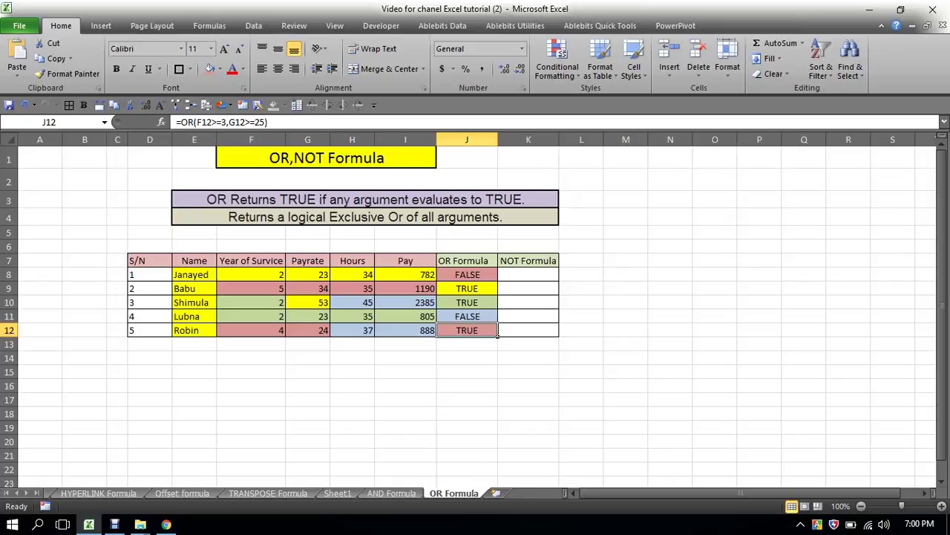
- Enter =NOT(J8) in K8 so it returns TRUE
{"action": "left_click", "coordinate": [528, 274]}
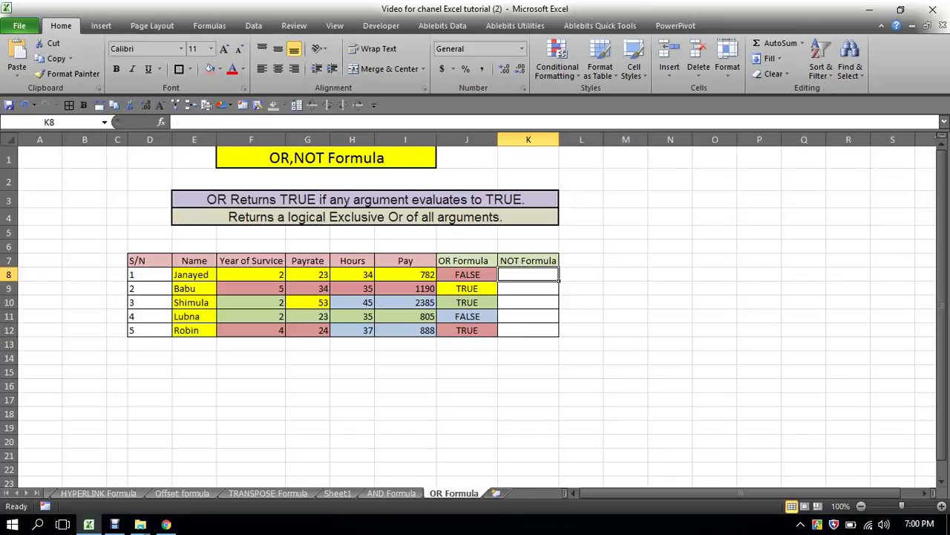
{"action": "type", "text": "="}
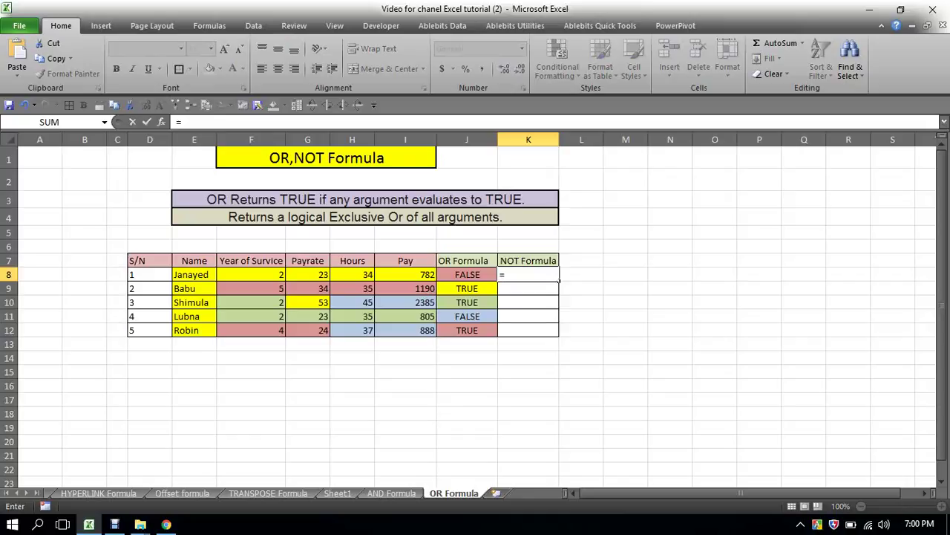
{"action": "type", "text": "not"}
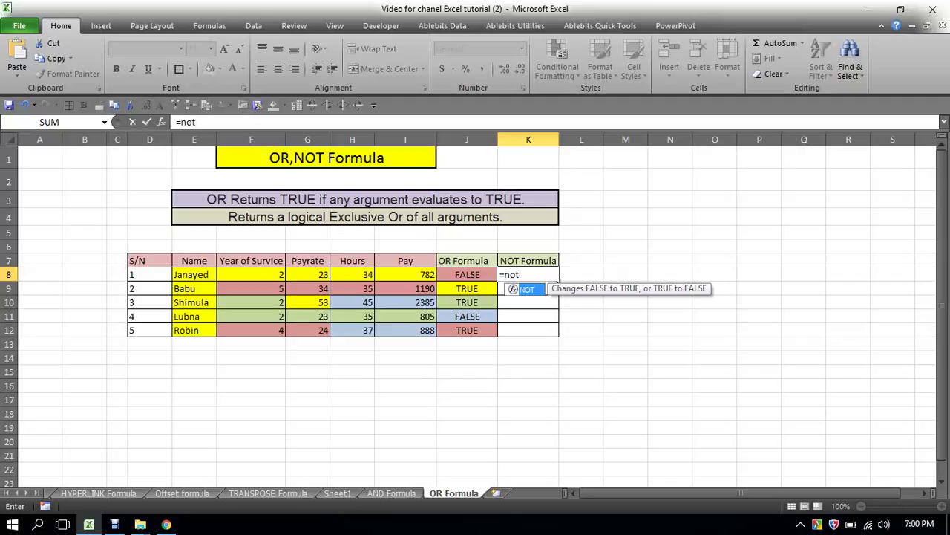
{"action": "key", "text": "Tab"}
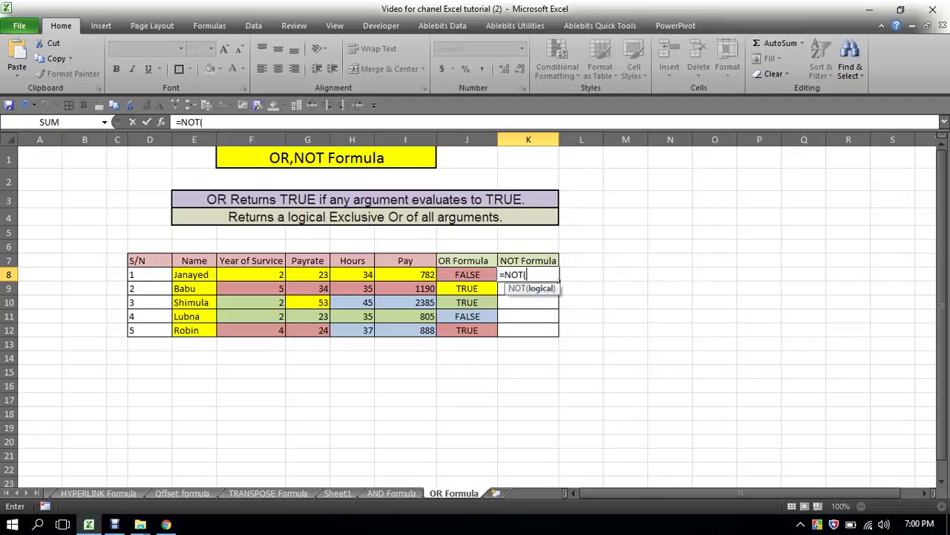
{"action": "left_click", "coordinate": [467, 274]}
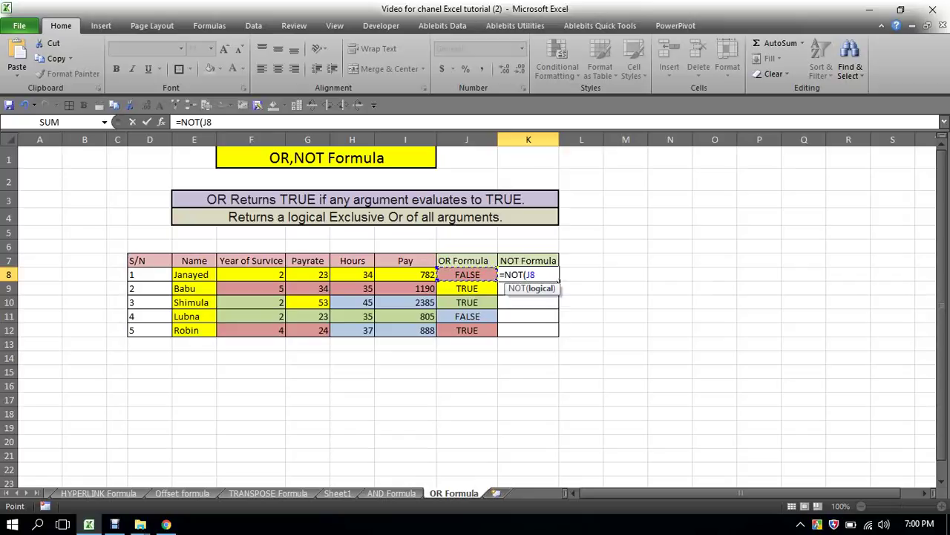
{"action": "type", "text": ")"}
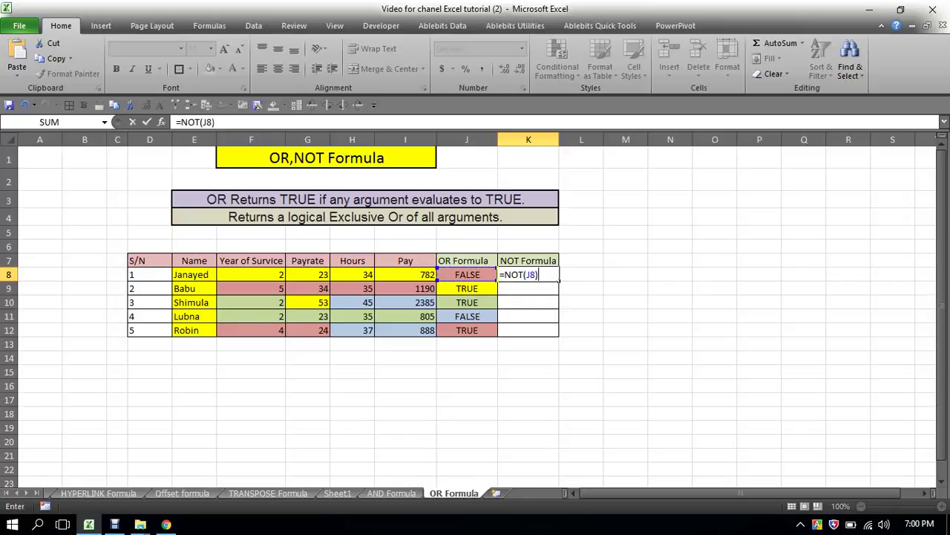
{"action": "key", "text": "Return"}
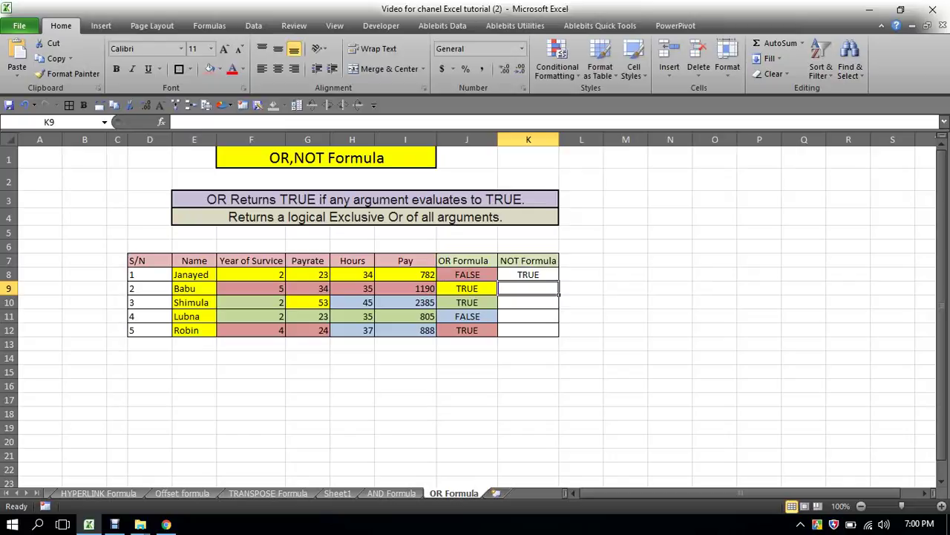
- Copy K8's NOT formula down to K12, then check the J and K formulas in rows 9–12
{"action": "left_click", "coordinate": [528, 274]}
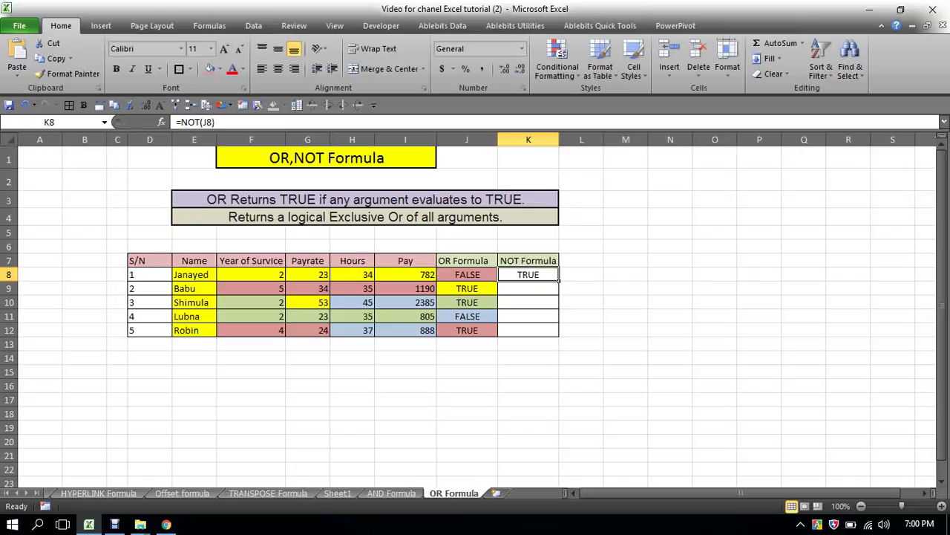
{"action": "left_click_drag", "start_coordinate": [559, 280], "coordinate": [559, 336]}
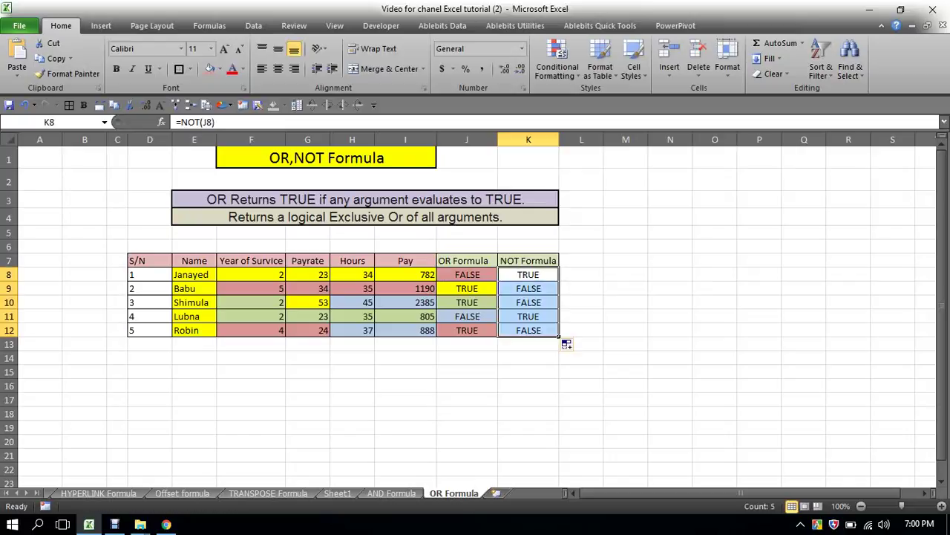
{"action": "left_click", "coordinate": [467, 288]}
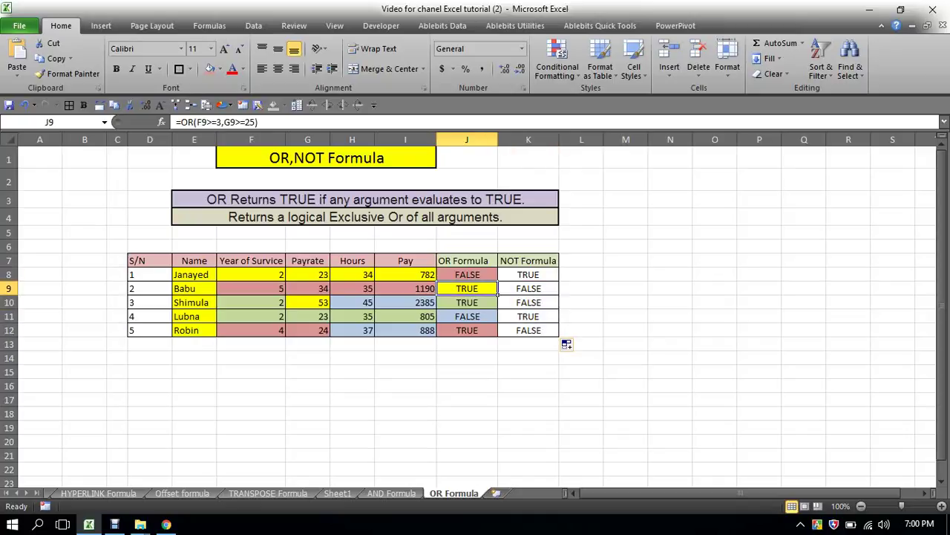
{"action": "left_click", "coordinate": [527, 289]}
{"action": "left_click", "coordinate": [467, 303]}
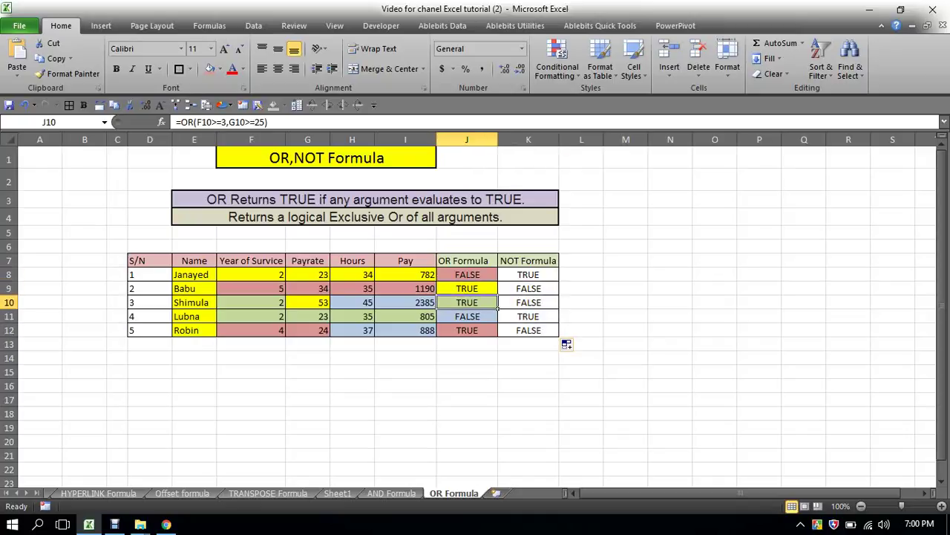
{"action": "left_click", "coordinate": [528, 303]}
{"action": "left_click", "coordinate": [467, 316]}
{"action": "left_click", "coordinate": [528, 316]}
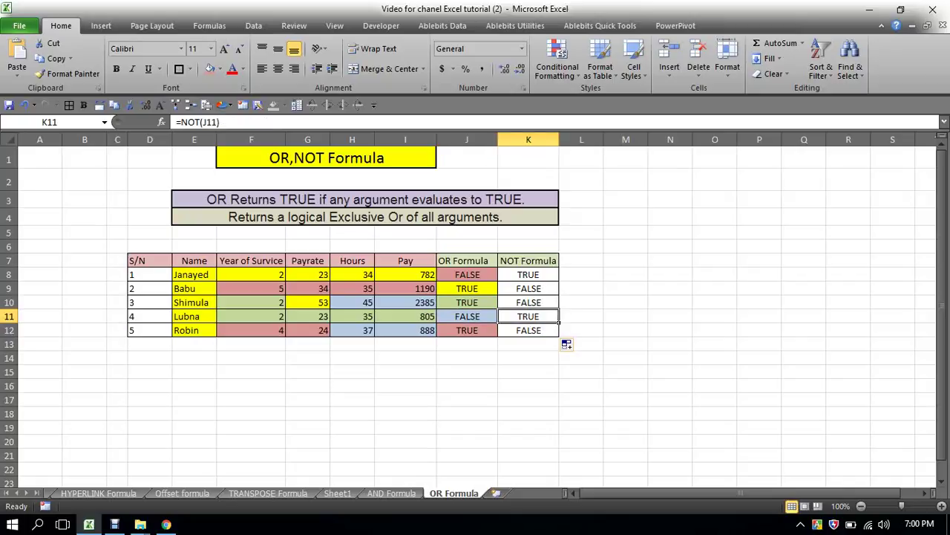
{"action": "left_click", "coordinate": [467, 330]}
{"action": "left_click", "coordinate": [528, 331]}
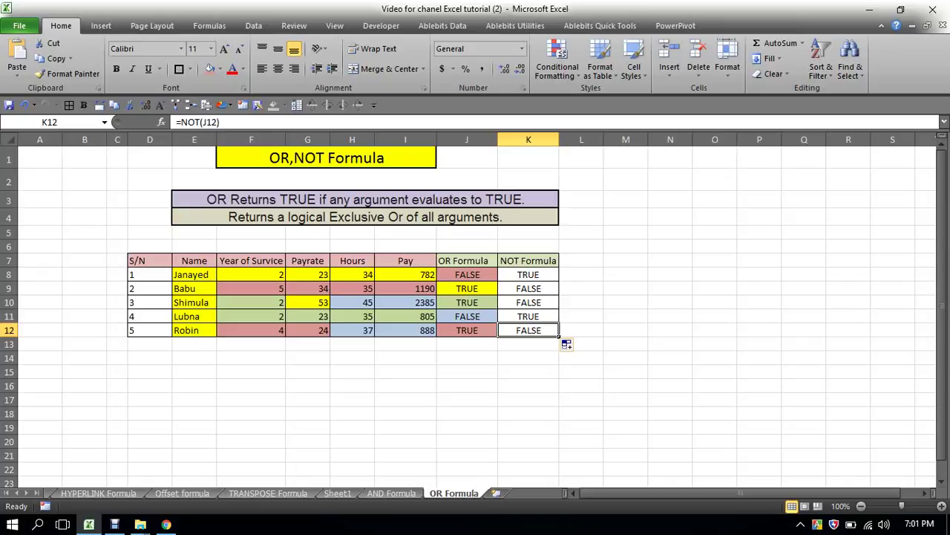
- On the Formulas tab, browse the Financial and Logical function lists, then close them
{"action": "left_click", "coordinate": [209, 25]}
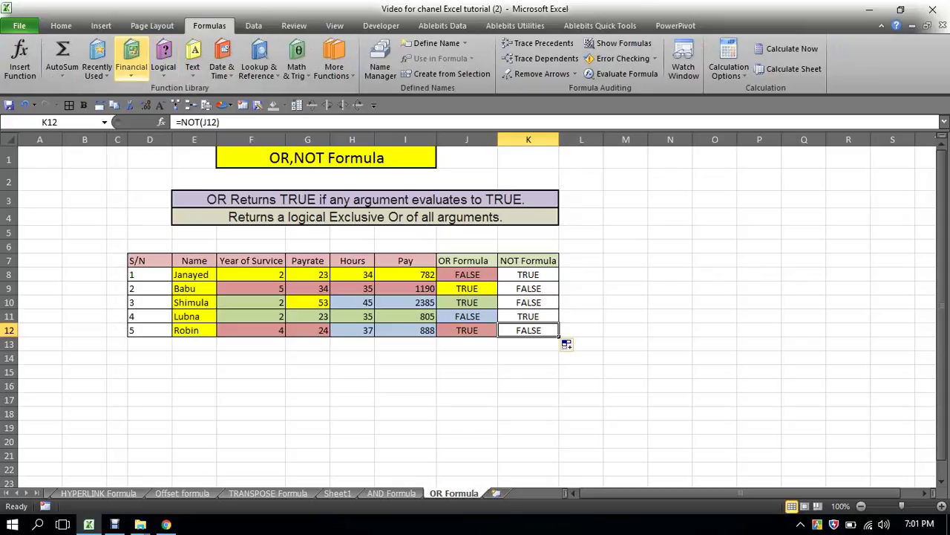
{"action": "left_click", "coordinate": [130, 60]}
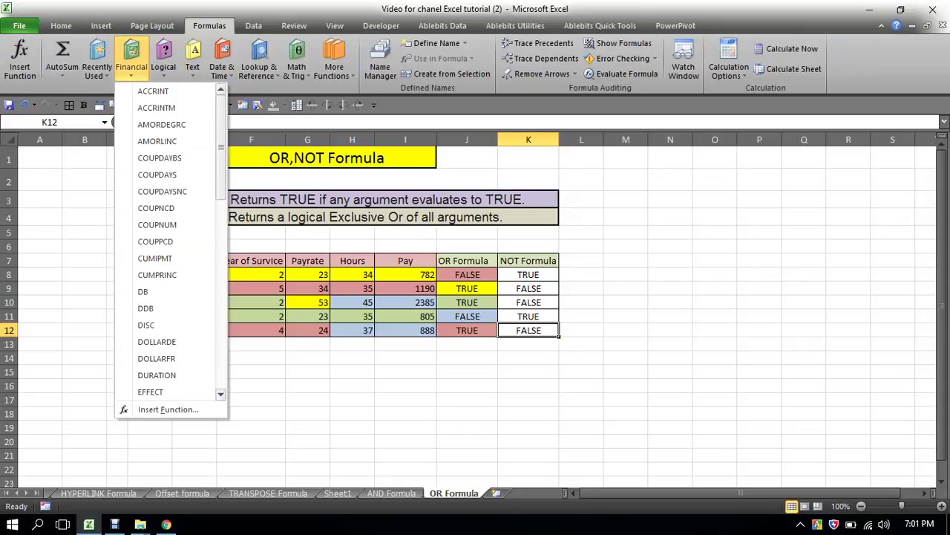
{"action": "left_click", "coordinate": [164, 59]}
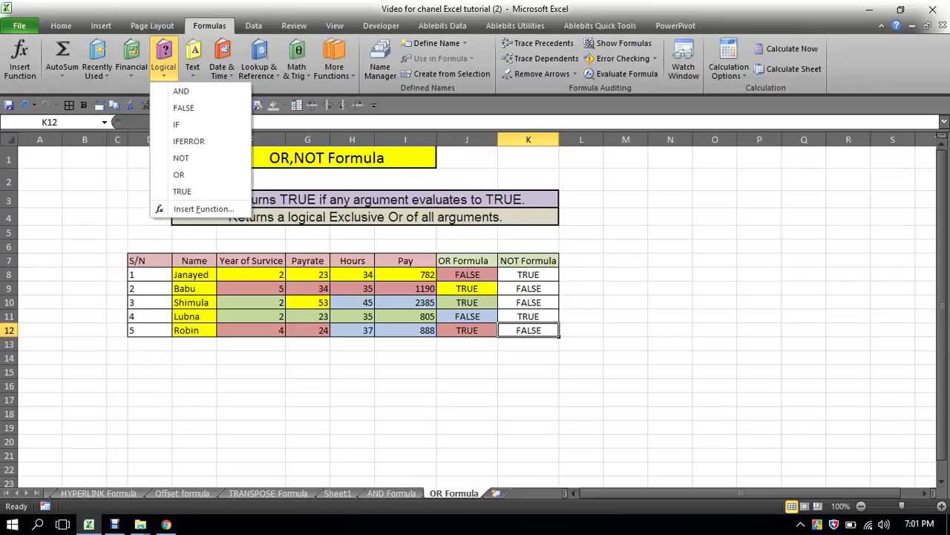
{"action": "left_click", "coordinate": [566, 344]}
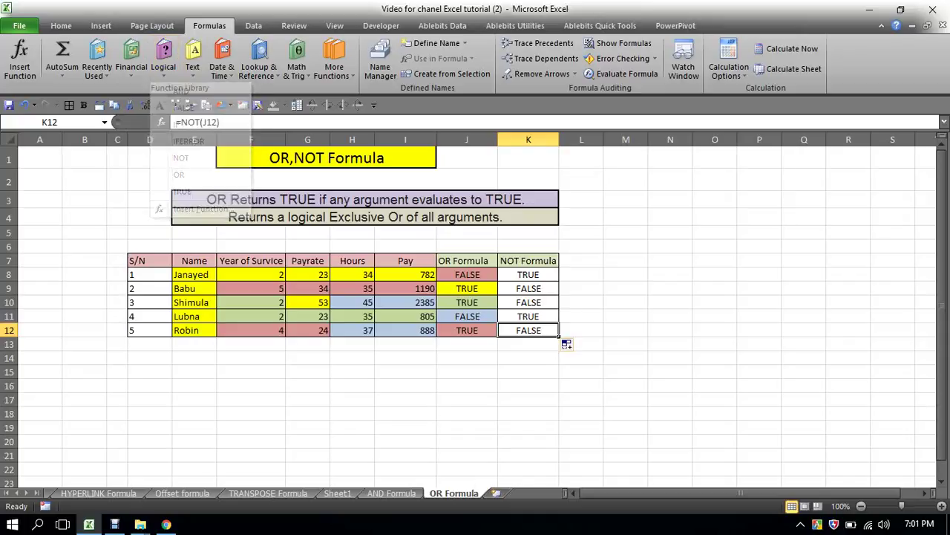